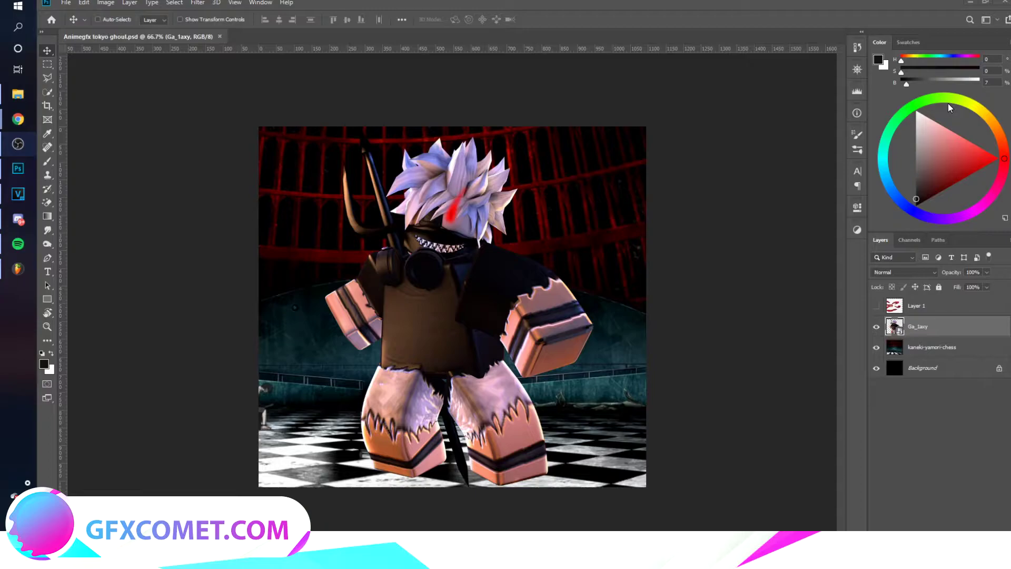
Step: Show the red tentacle artwork on Layer 1 and position it over the middle of the canvas
left_click(599, 278)
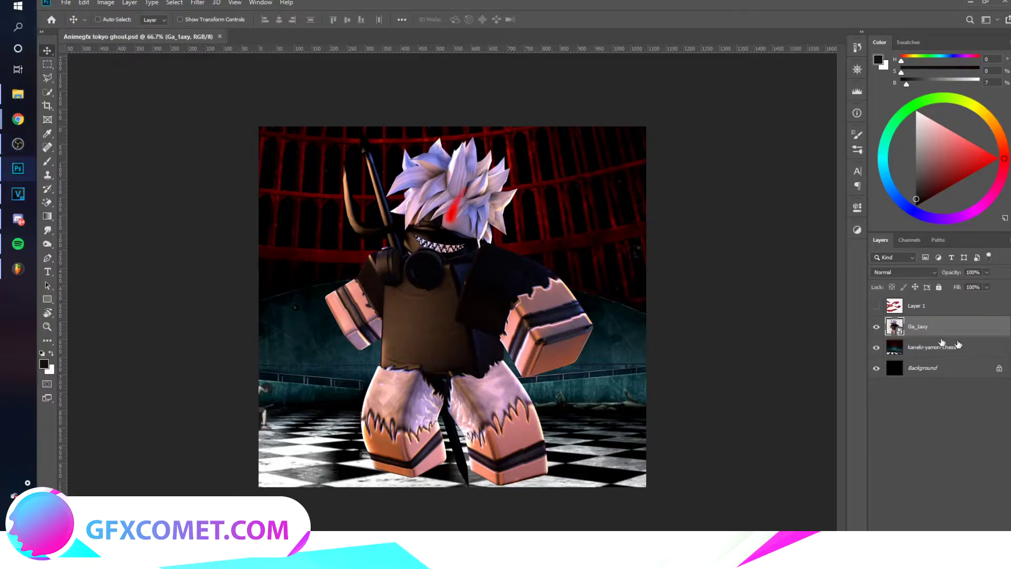
left_click(877, 306)
left_click(927, 305)
mouse_move(564, 307)
left_mouse_down()
mouse_move(585, 308)
mouse_move(562, 306)
mouse_move(573, 303)
left_mouse_up()
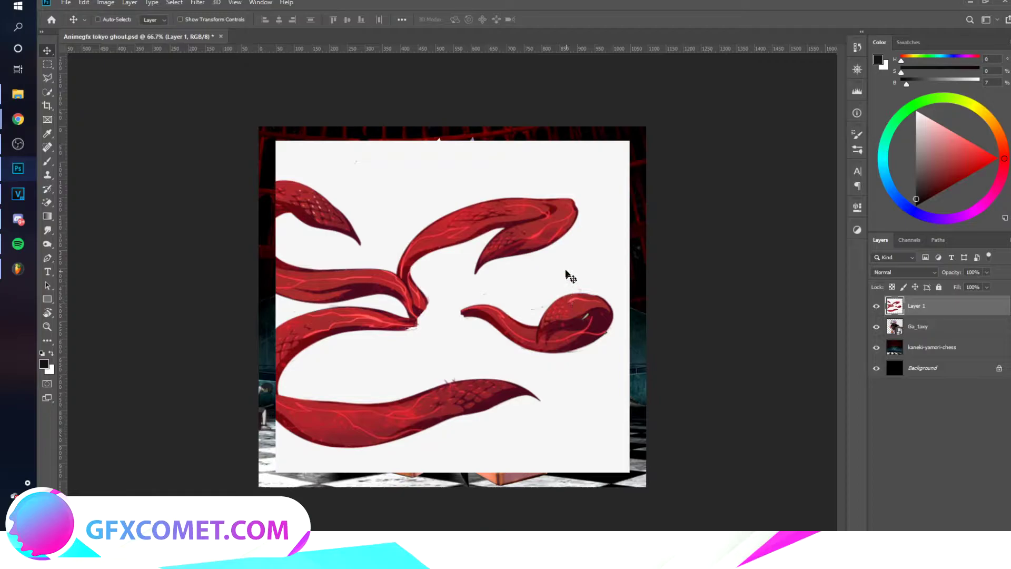
left_click_drag(567, 270, 557, 275)
Step: Erase the white background around and between the tentacles on Layer 1 with the Magic Eraser tool
left_click(47, 202)
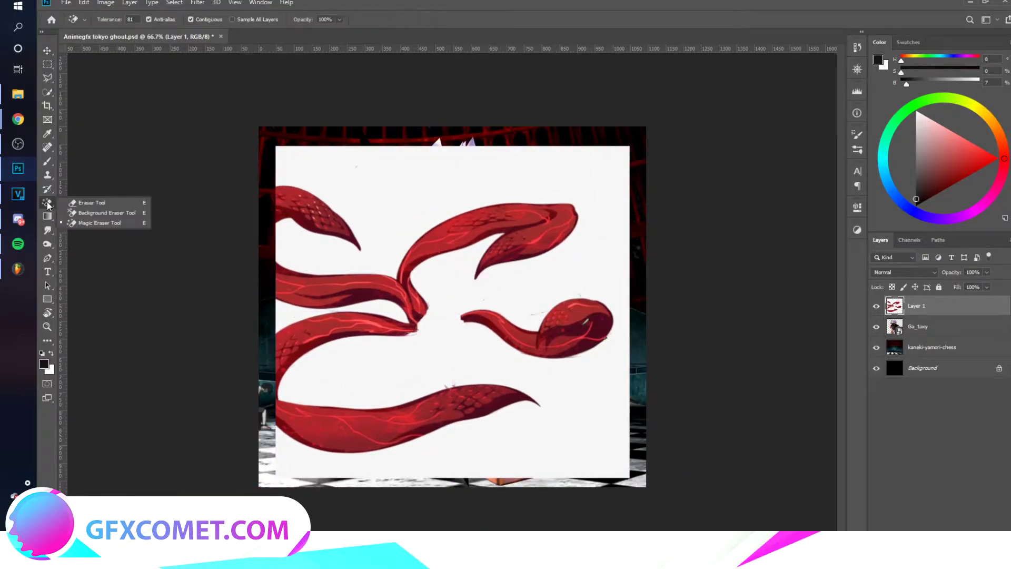
left_click(79, 226)
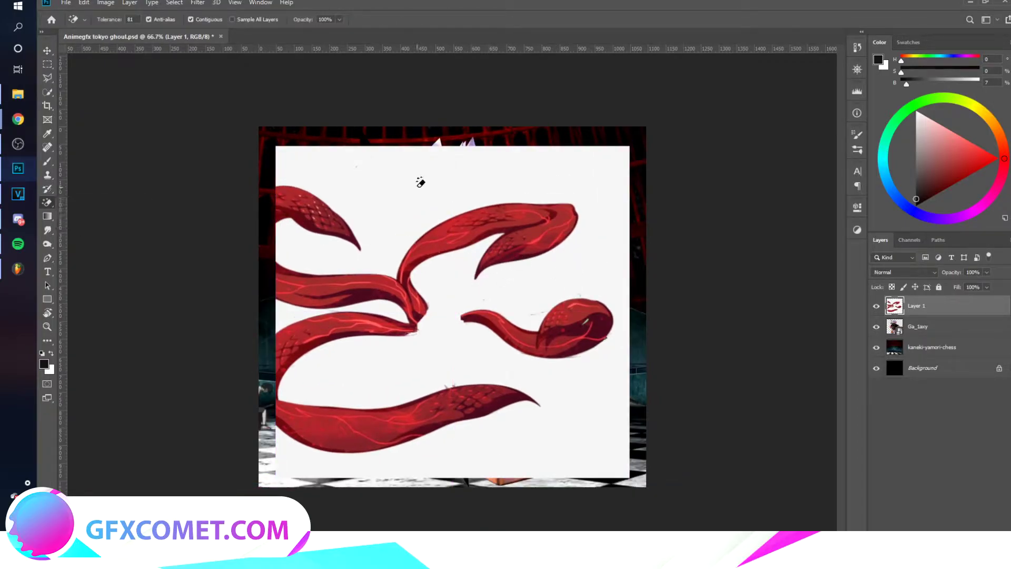
left_click(416, 185)
left_click(395, 314)
Step: Place the tentacles behind the character and move both the tentacles and the character further left
key("v")
mouse_move(464, 321)
left_mouse_down()
mouse_move(513, 299)
mouse_move(448, 310)
left_mouse_up()
left_click_drag(528, 290, 485, 292)
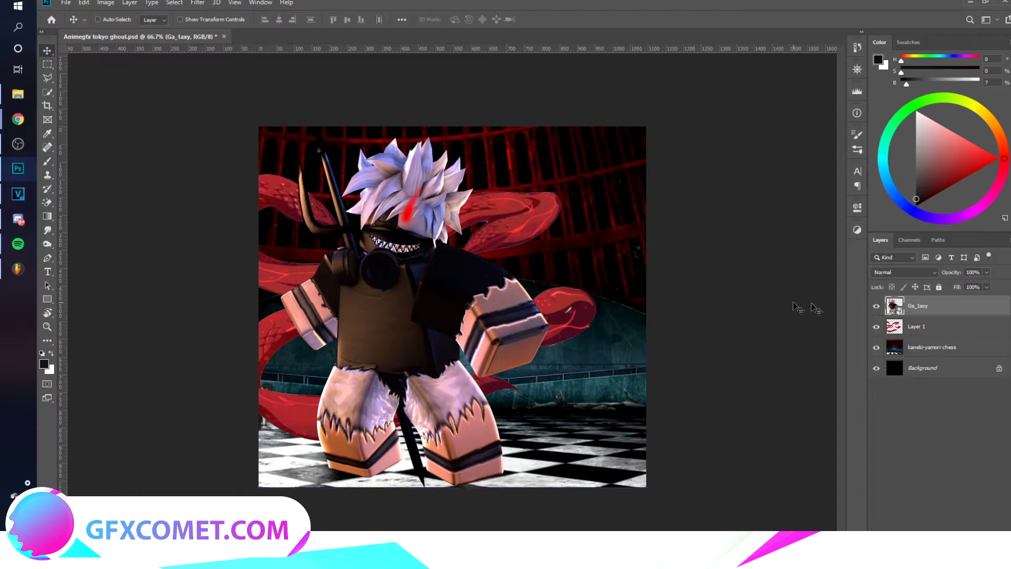
left_click(902, 323)
left_click_drag(385, 300, 397, 297)
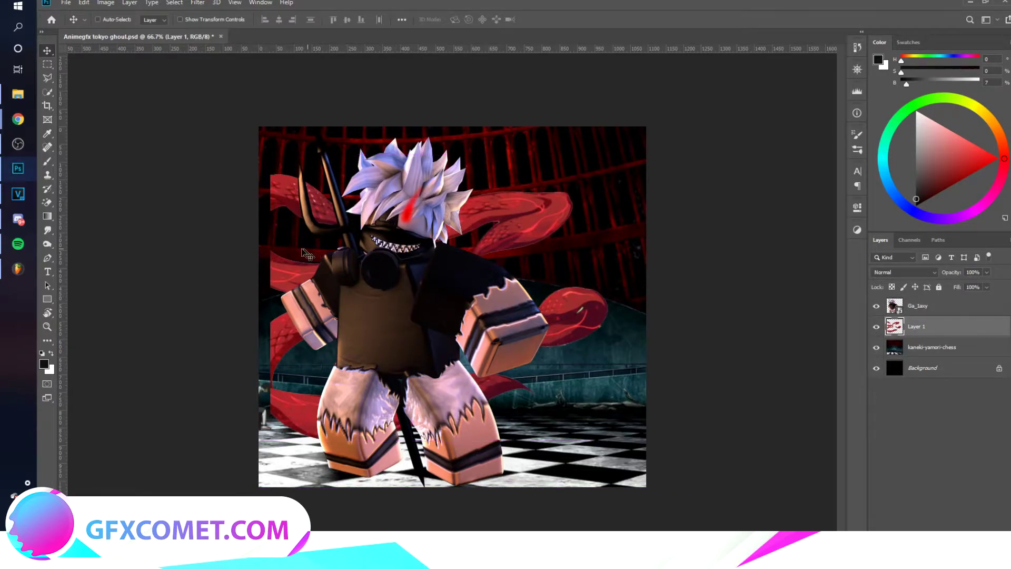
key("ctrl+z")
left_click(928, 306)
mouse_move(581, 288)
left_mouse_down()
mouse_move(574, 289)
mouse_move(581, 287)
left_mouse_up()
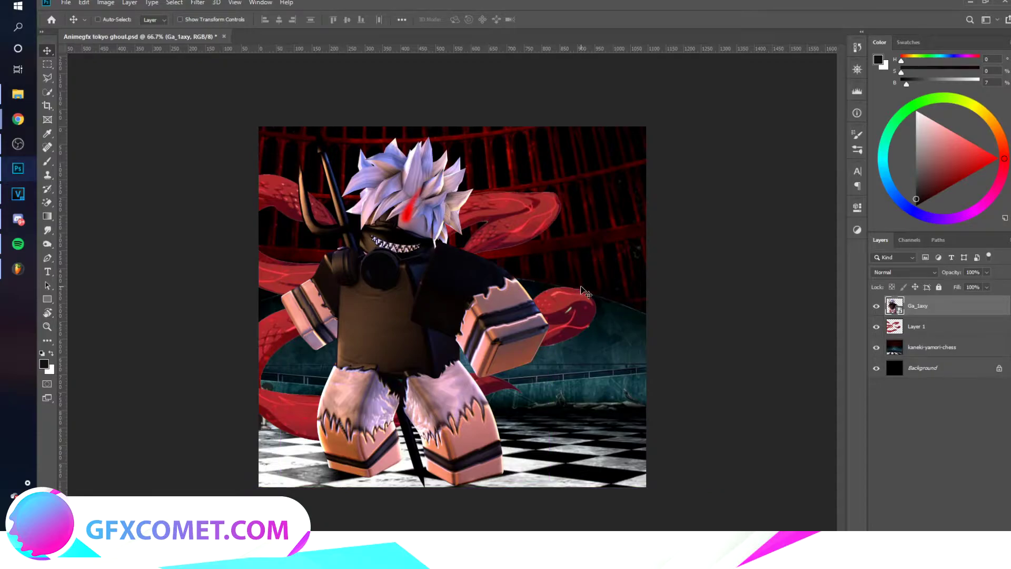
Step: Add a new layer above Layer 1 and paint soft dark shadows under both feet with a 50 px brush
left_click(954, 334)
key("ctrl+shift+alt+n")
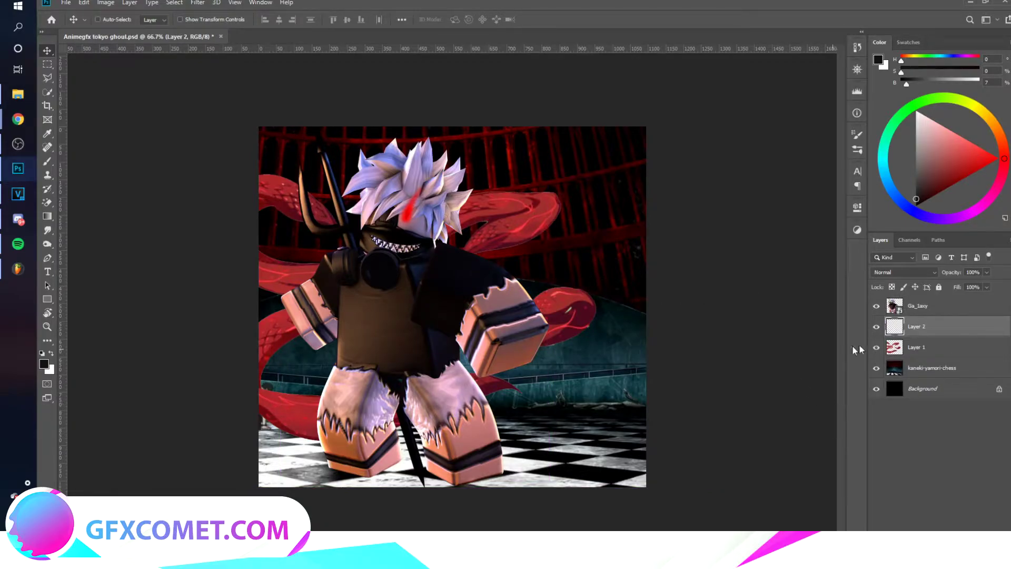
key("b")
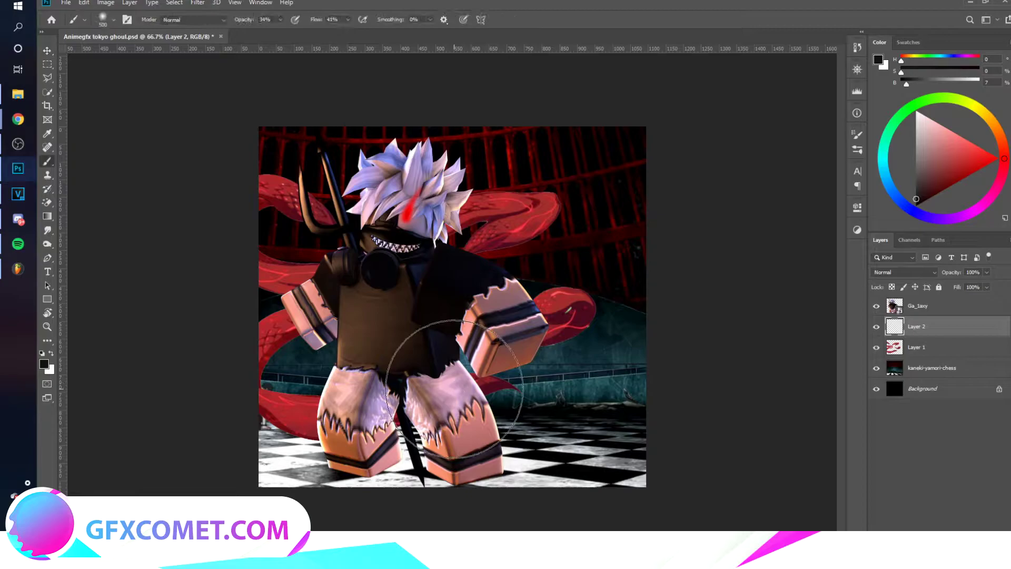
key("bracketleft")
key("bracketleft")
key("bracketleft")
key("bracketleft")
key("bracketleft")
key("bracketleft")
key("bracketleft")
key("bracketleft")
key("bracketleft")
key("bracketleft")
key("bracketleft")
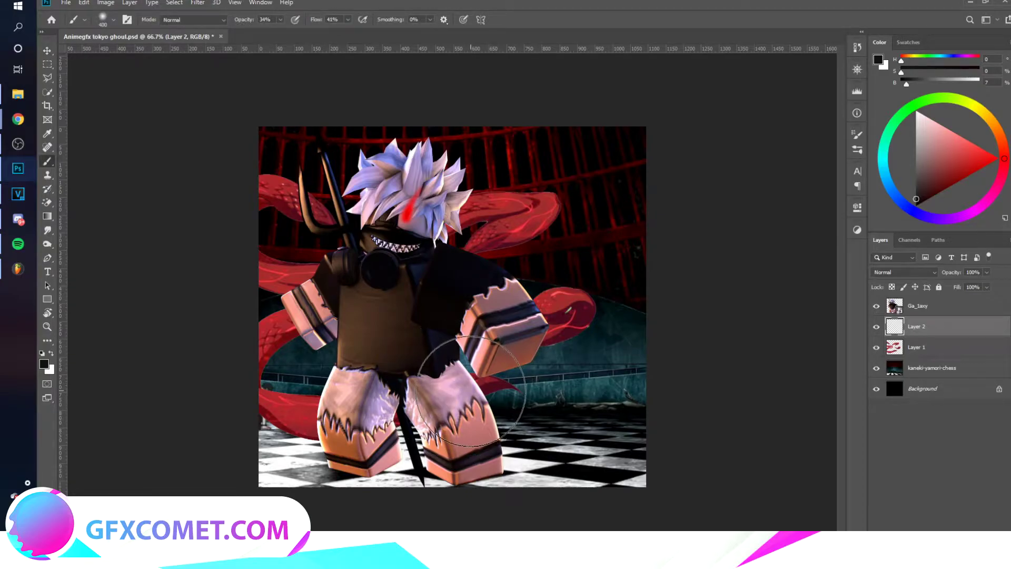
key("bracketleft")
key("bracketleft")
key("bracketleft")
key("bracketleft")
key("bracketleft")
key("bracketleft")
mouse_move(427, 468)
left_mouse_down()
mouse_move(467, 483)
mouse_move(495, 476)
left_mouse_up()
mouse_move(345, 471)
left_mouse_down()
mouse_move(394, 464)
mouse_move(340, 466)
left_mouse_up()
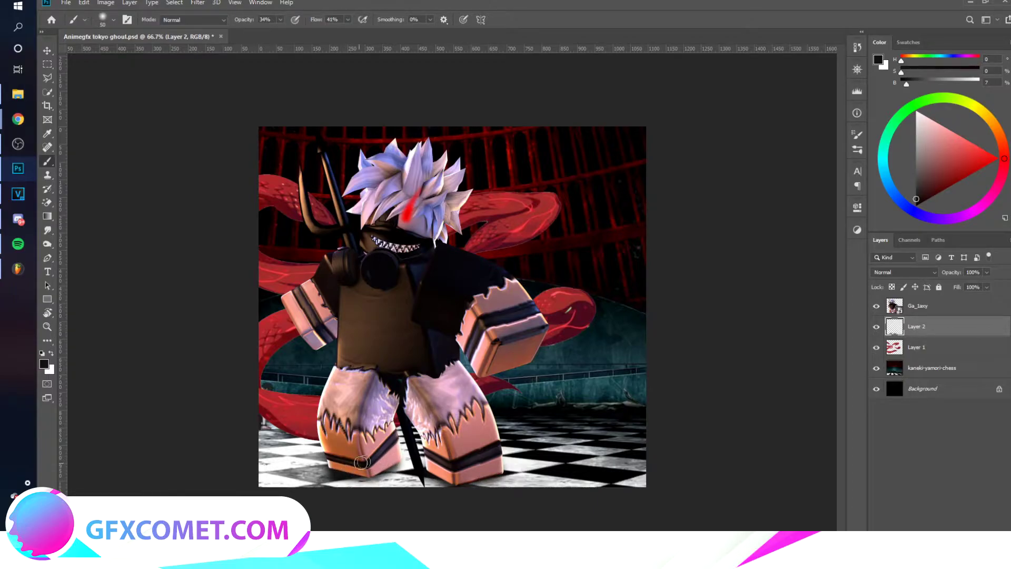
Step: Duplicate the character layer and place the copy directly below the original
key("v")
right_click(921, 307)
left_click(867, 146)
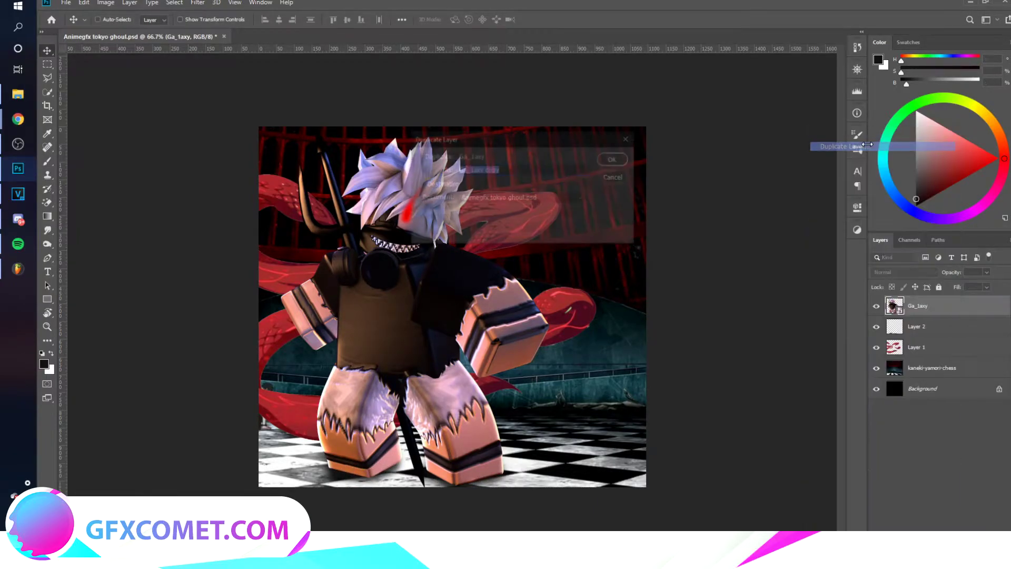
left_click(610, 158)
left_click_drag(931, 307, 937, 326)
Step: Rasterize the character copy and fill its silhouette with the near-black foreground colour
right_click(978, 327)
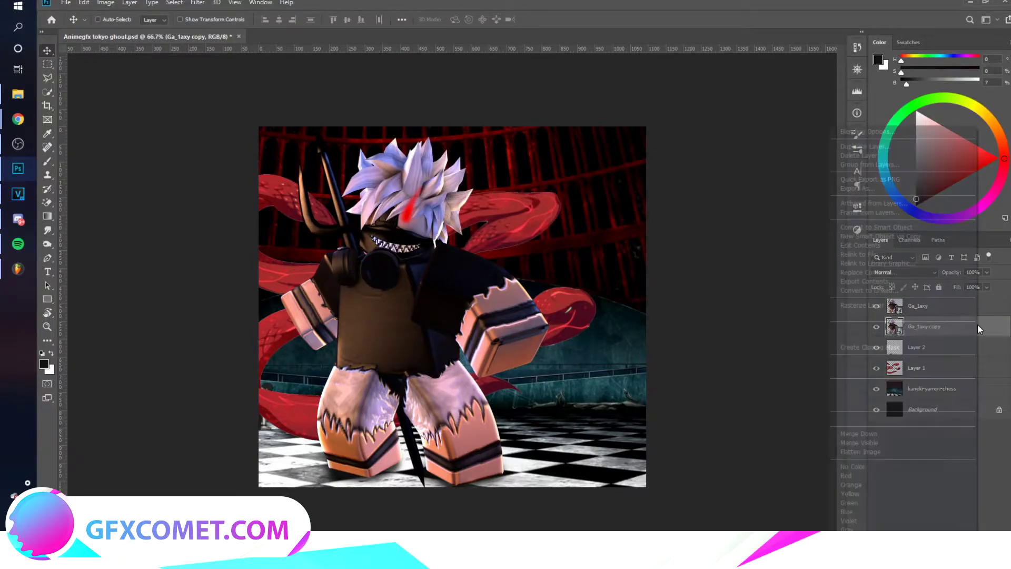
left_click(890, 306)
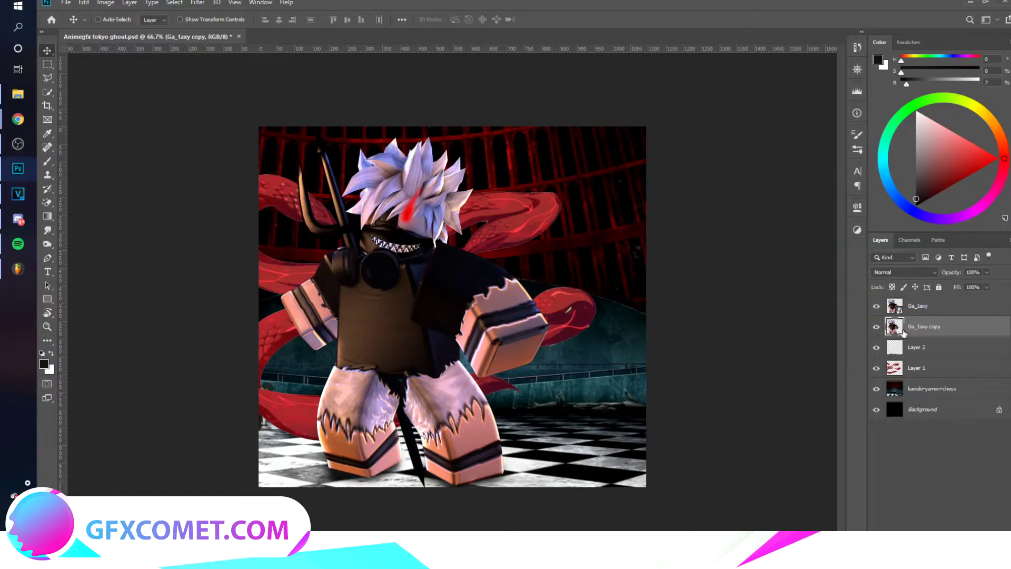
left_click(896, 327, "ctrl")
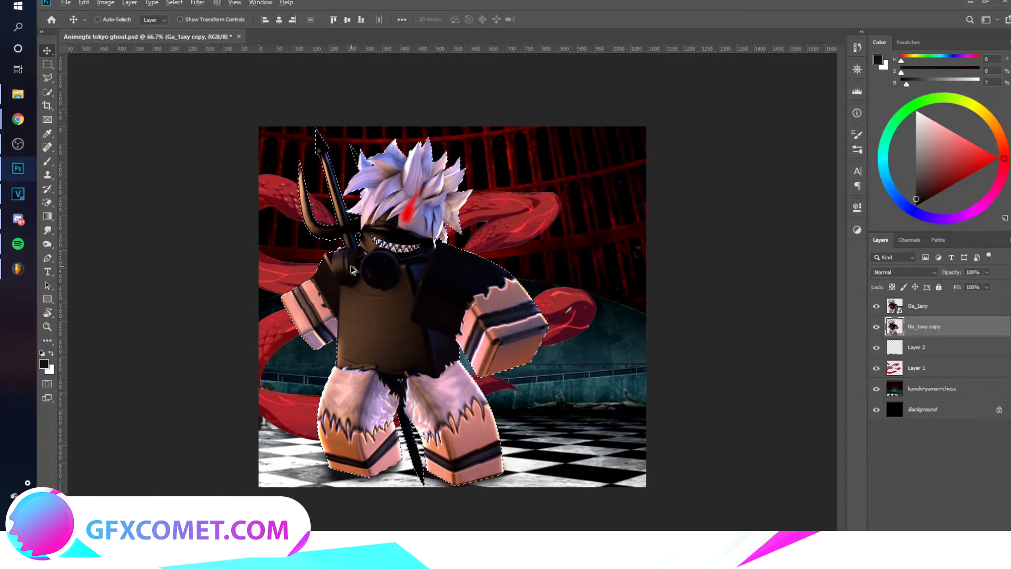
key("alt+BackSpace")
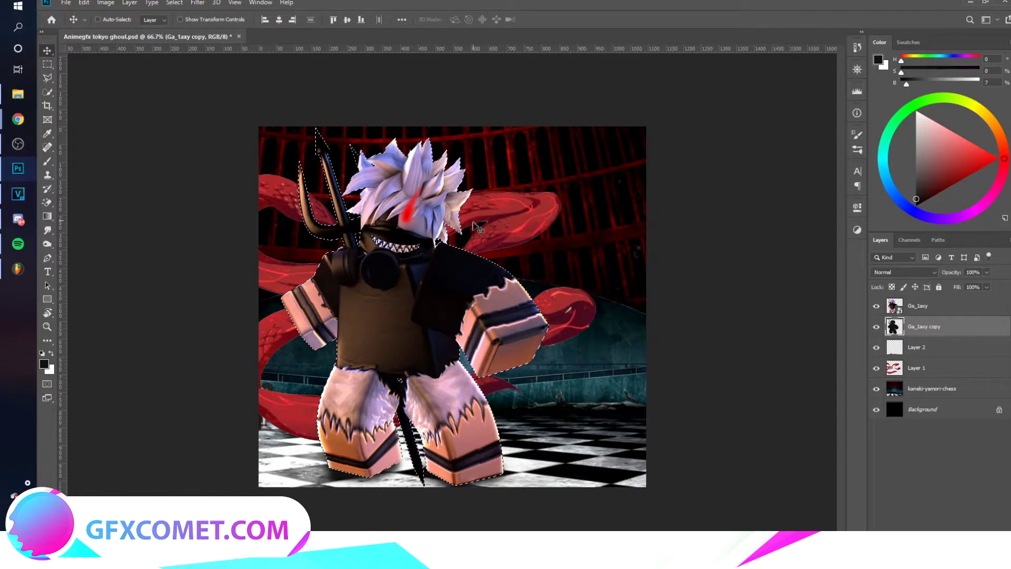
key("ctrl")
key("ctrl+d")
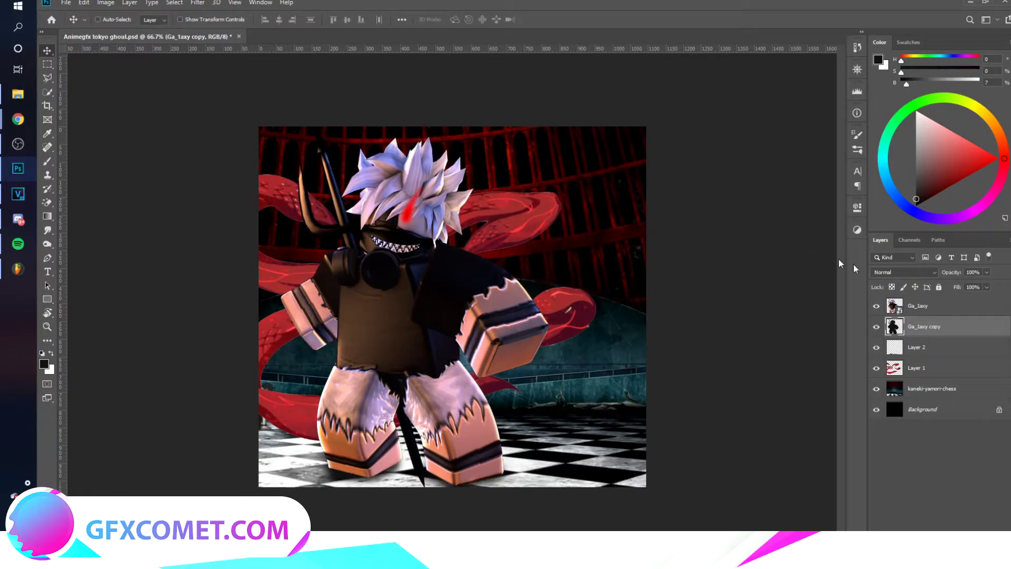
Step: Set the foreground colour to pure black and compare the image with the silhouette copy hidden and shown
left_click(877, 307)
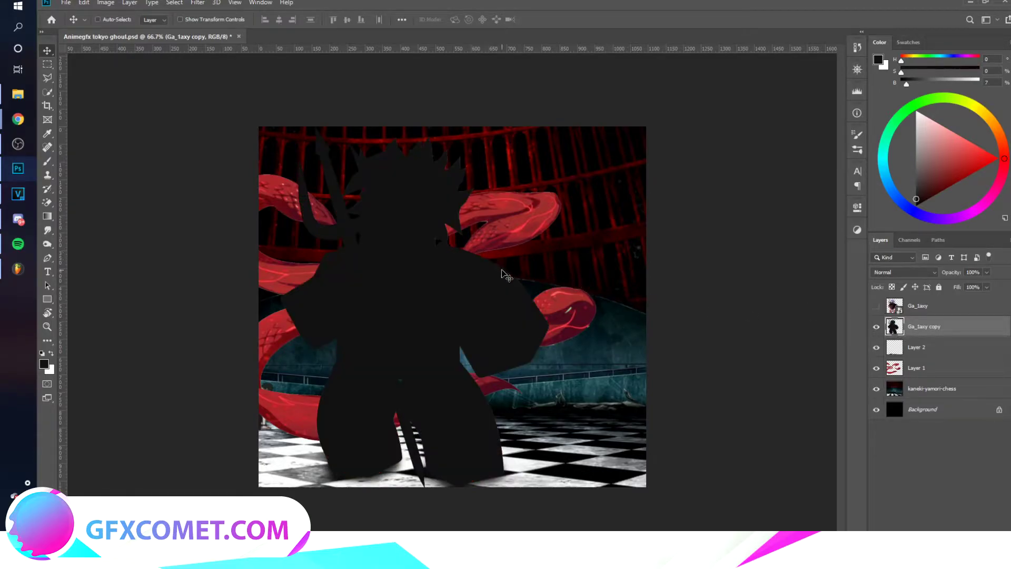
left_click(46, 365)
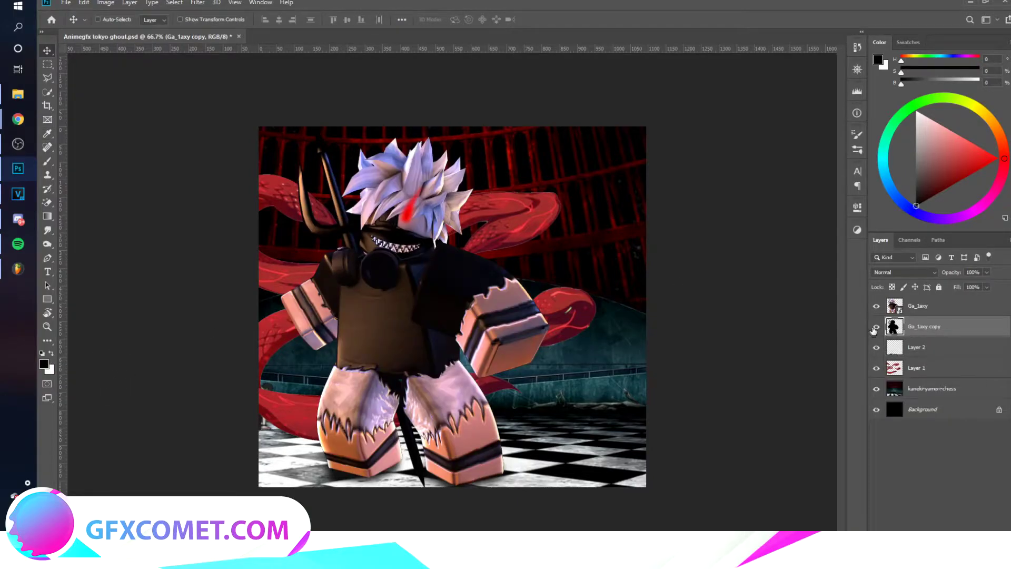
left_click(876, 327)
left_click(875, 327)
Step: Flip the silhouette copy vertically and position it beneath the character's feet as a cast shadow
key("ctrl+t")
key("ctrl+minus")
left_click_drag(424, 170, 423, 521)
key("Return")
left_click_drag(513, 512, 515, 438)
Step: Soften the cast shadow with a 2.1 px Gaussian Blur and lower its layer opacity
left_click(198, 3)
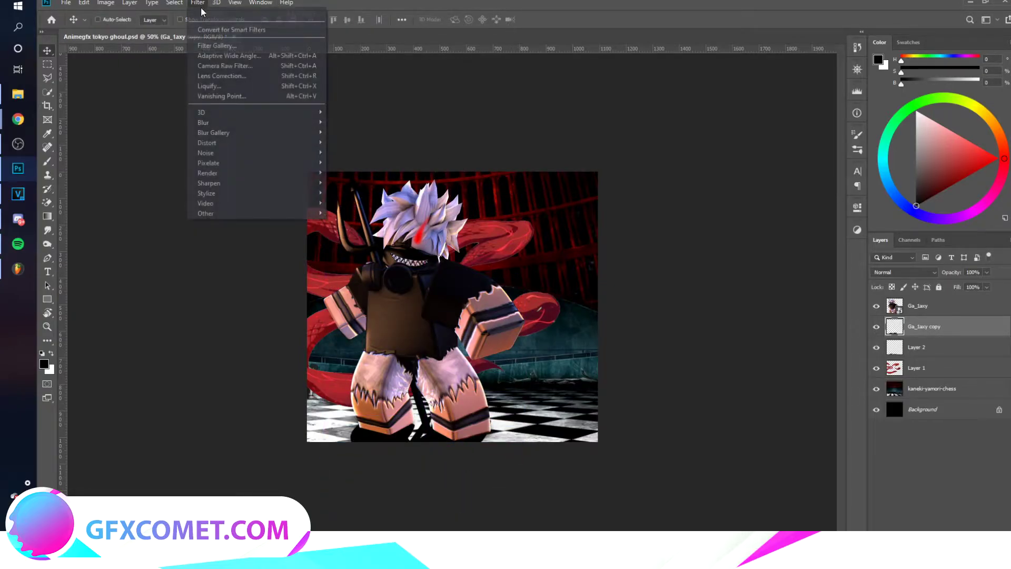
mouse_move(282, 127)
left_click(363, 164)
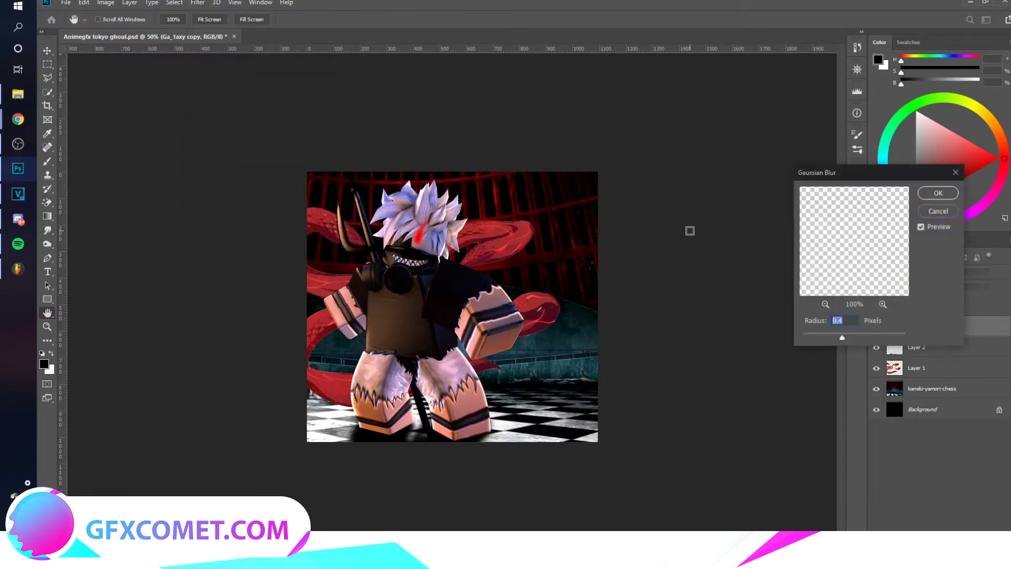
left_click_drag(842, 337, 814, 337)
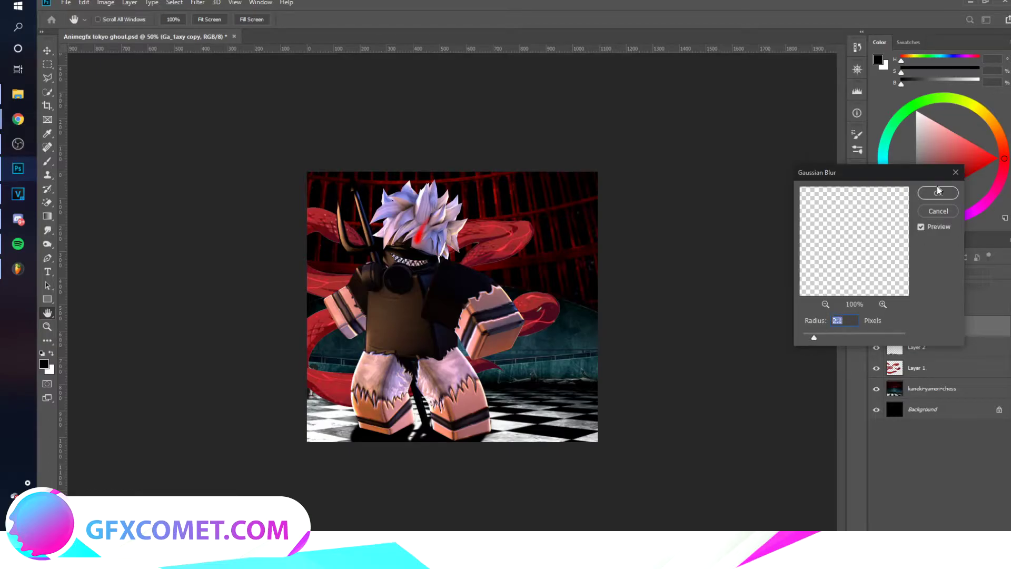
left_click(938, 191)
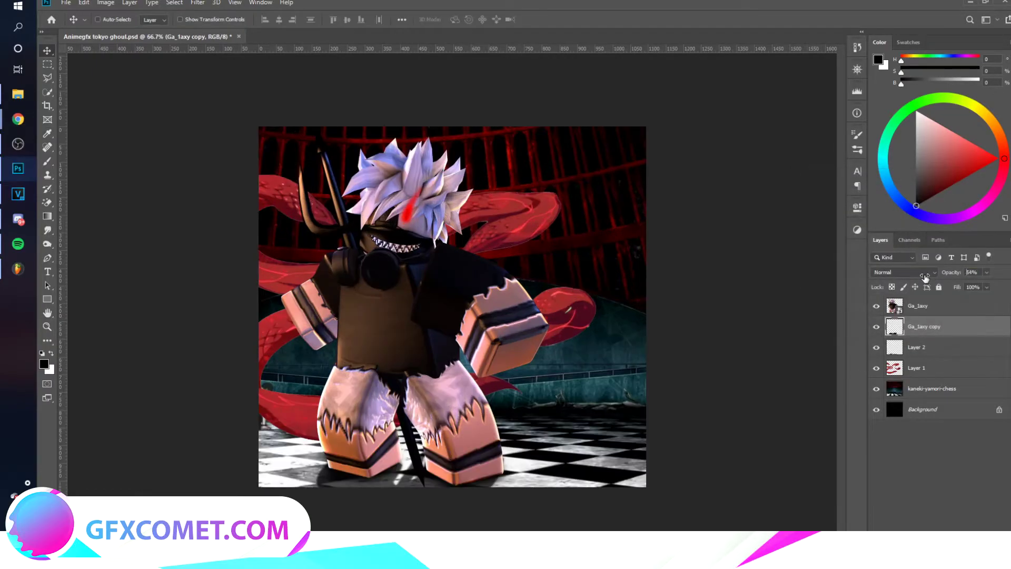
left_click_drag(925, 277, 918, 279)
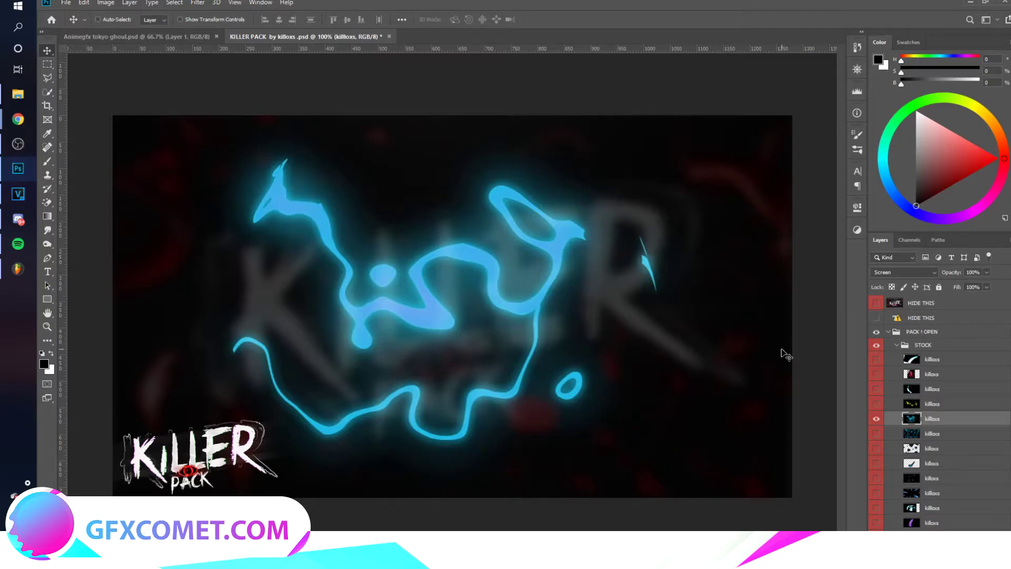
Step: Copy the blue glow stock layer from the KILLER PACK document into the Tokyo ghoul document and hide the character layer
left_click_drag(586, 276, 448, 248)
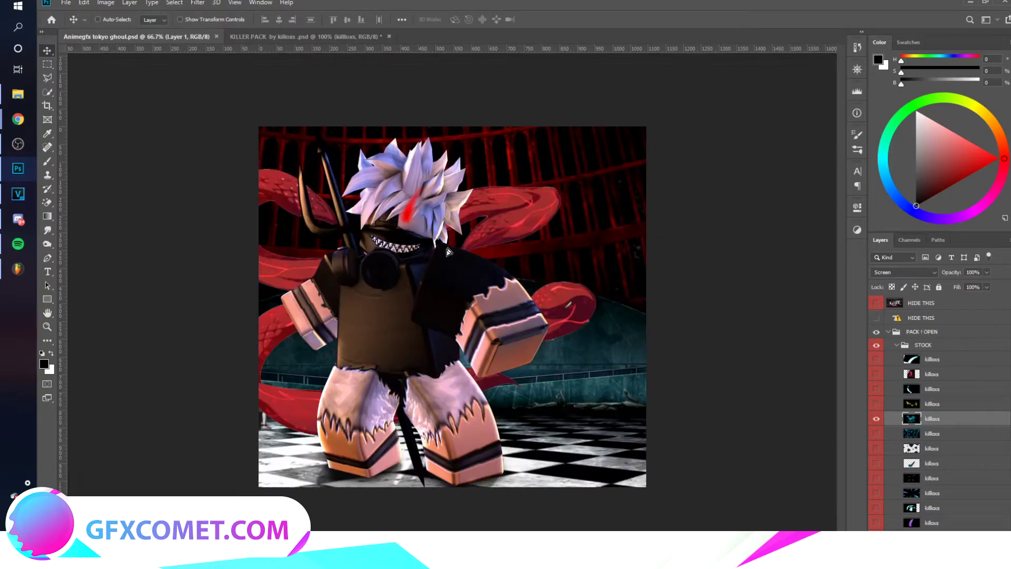
left_click_drag(558, 253, 484, 299)
left_click(876, 306)
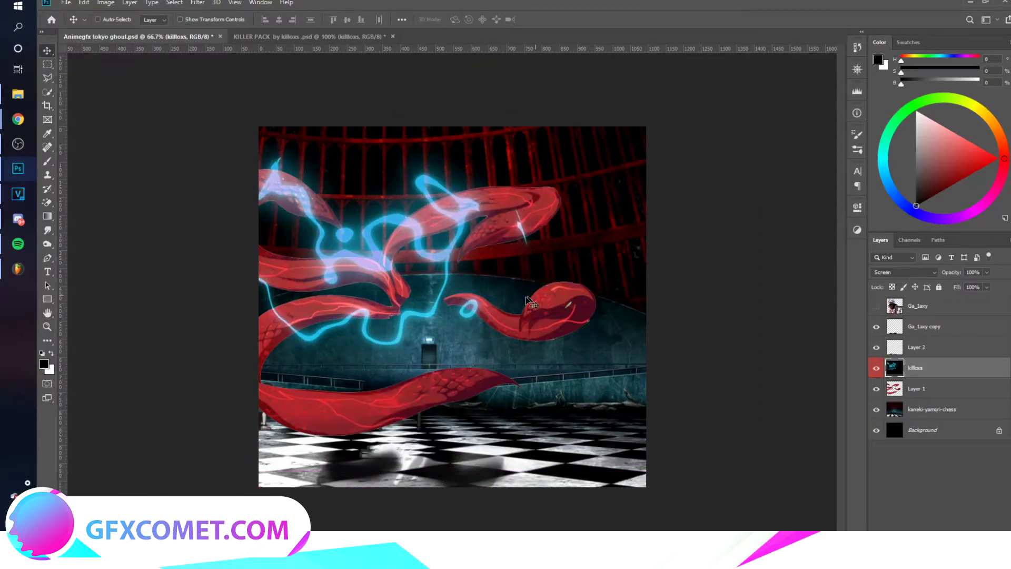
Step: Recolour the imported glow to red with a Hue shift of about +160 and move it toward the upper tentacle
key("ctrl+u")
left_click_drag(825, 257, 874, 258)
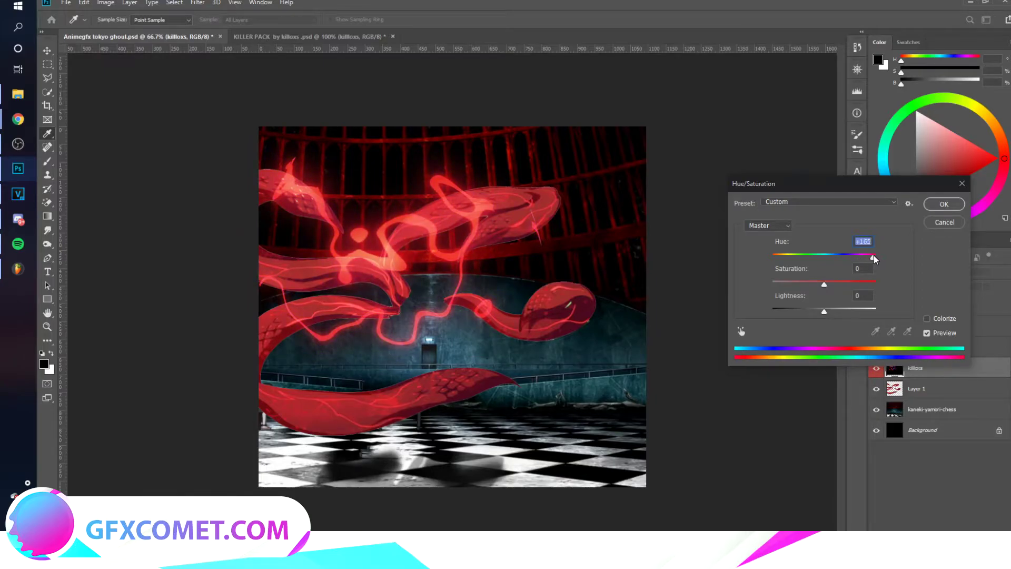
left_click(942, 206)
left_click_drag(503, 260, 563, 238)
Step: Duplicate the glow, hide the original, and scale and rotate the copy to fit the upper tentacle
key("ctrl+j")
left_click(876, 388)
key("ctrl+t")
left_click_drag(807, 448, 678, 375)
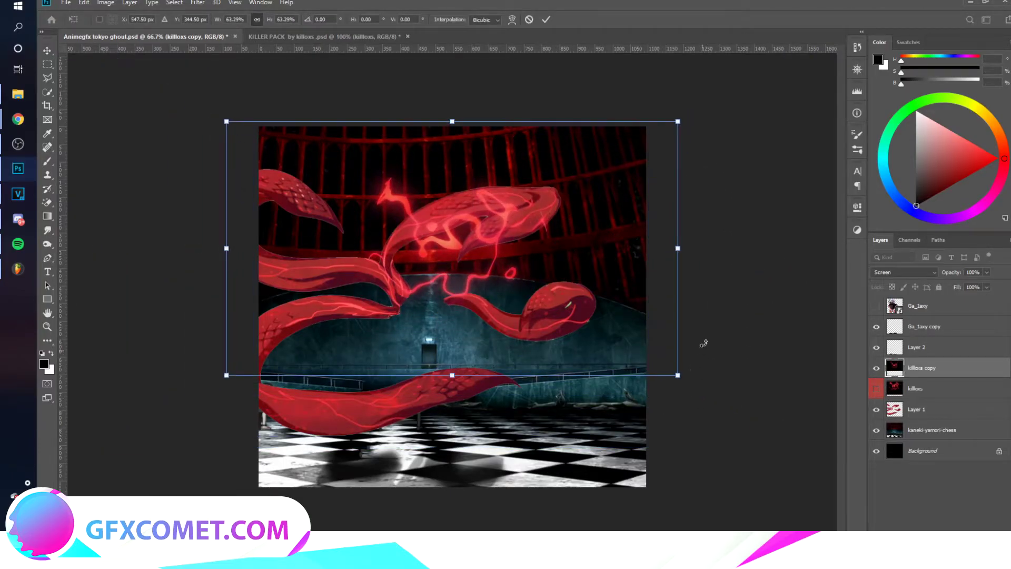
key("Return")
mouse_move(571, 279)
left_mouse_down()
mouse_move(570, 266)
mouse_move(576, 273)
left_mouse_up()
Step: Make a second copy of the original glow, hide the original and move the copy over the lower tentacle
left_click(876, 390)
left_click(925, 389)
key("ctrl+j")
left_click(875, 410)
left_click_drag(484, 258, 368, 349)
Step: Scale down, rotate and reposition the second glow copy so it wraps the lower tentacle
key("ctrl+t")
left_click_drag(691, 139, 544, 222)
left_click_drag(558, 214, 583, 286)
key("Return")
left_click_drag(505, 315, 532, 383)
key("ctrl+t")
left_click_drag(606, 369, 584, 301)
key("Return")
left_click_drag(532, 334, 578, 325)
Step: Blend the glow into the lower tentacle with the Smudge tool, using a soft round brush
right_click(48, 230)
left_click(87, 261)
right_click(48, 230)
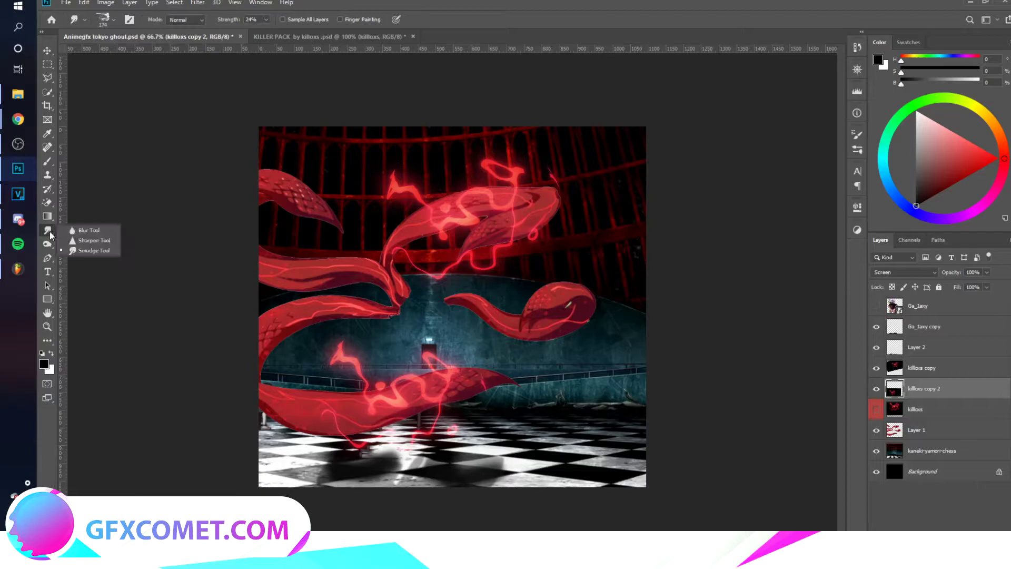
left_click(83, 250)
left_click(114, 20)
left_click(95, 135)
left_click(430, 74)
key("bracketleft")
key("bracketleft")
key("bracketleft")
key("bracketleft")
key("bracketleft")
key("bracketleft")
key("bracketleft")
key("bracketleft")
key("bracketleft")
key("bracketleft")
key("bracketleft")
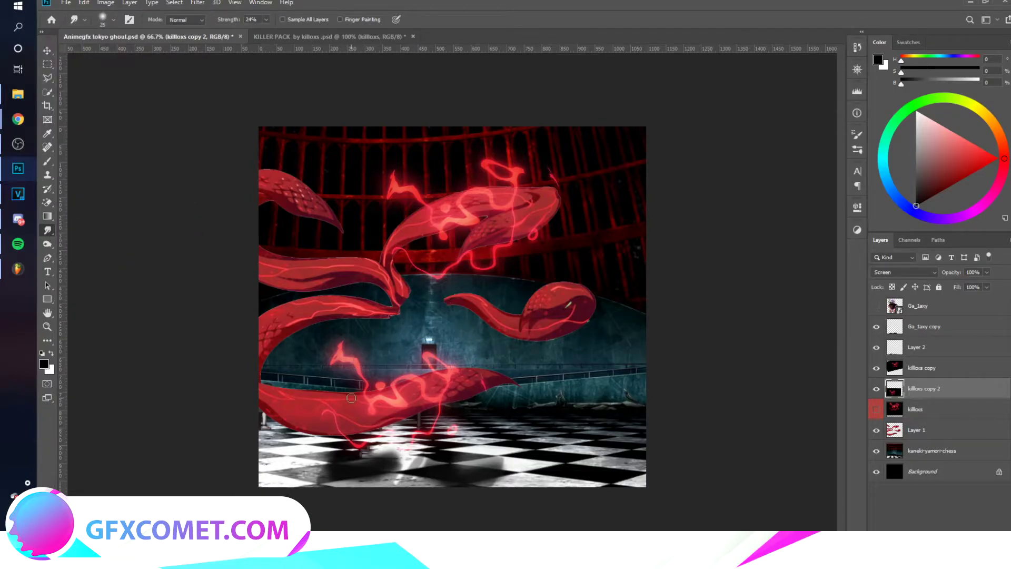
key("bracketright")
mouse_move(399, 381)
left_mouse_down()
mouse_move(353, 416)
mouse_move(430, 391)
left_mouse_up()
Step: Set the Smudge strength to 62% and smear the glow copy around the upper tentacle
left_click_drag(227, 21, 244, 22)
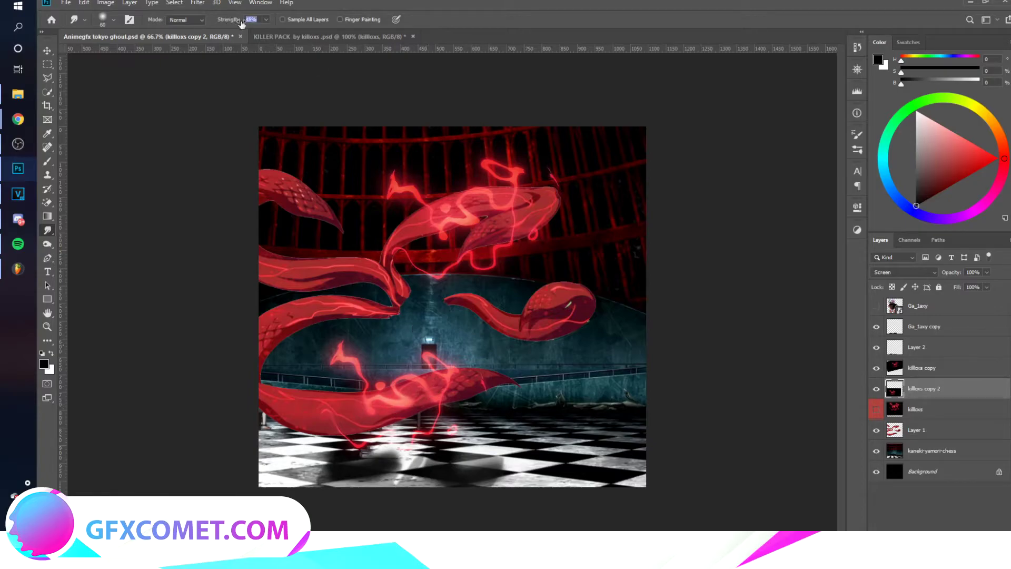
key("alt+]")
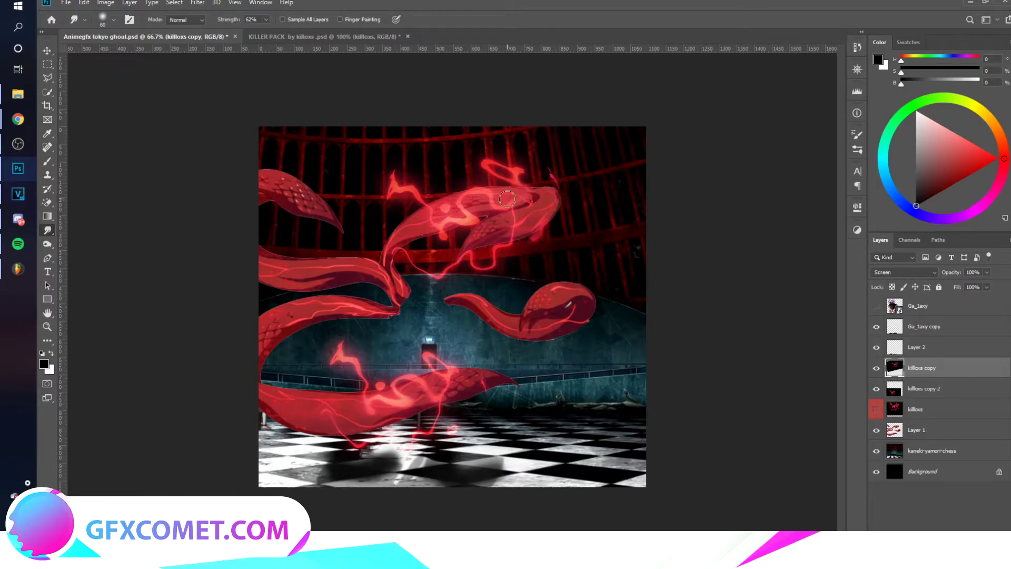
left_click_drag(450, 227, 428, 233)
left_click_drag(420, 202, 381, 190)
left_click_drag(497, 171, 510, 174)
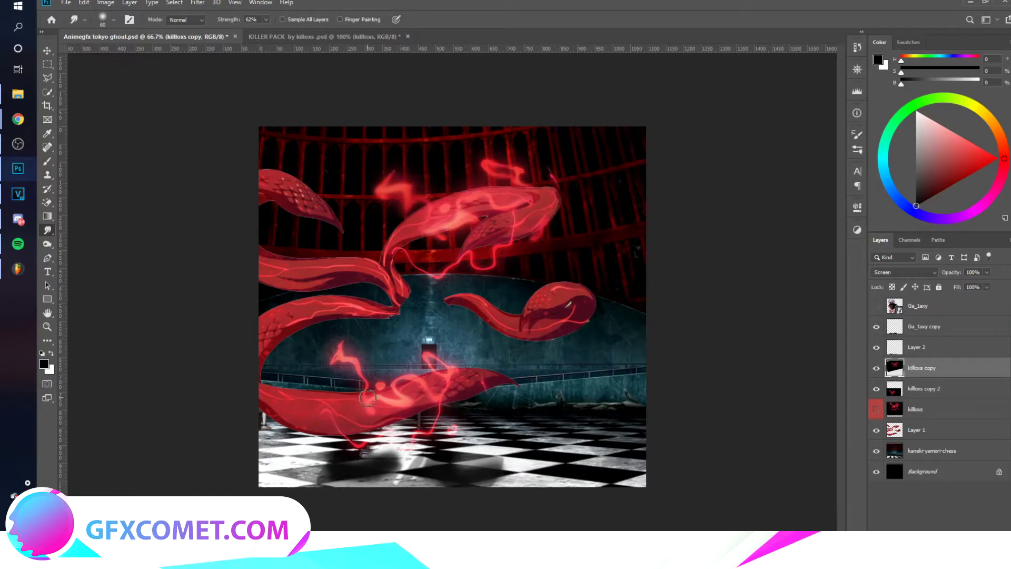
Step: Smudge the lower glow copy further, shift it toward the image's left edge and show the character layer again
left_click(943, 391)
mouse_move(414, 382)
left_mouse_down()
mouse_move(446, 371)
mouse_move(406, 344)
left_mouse_up()
key("v")
left_click(876, 306)
left_click(916, 306)
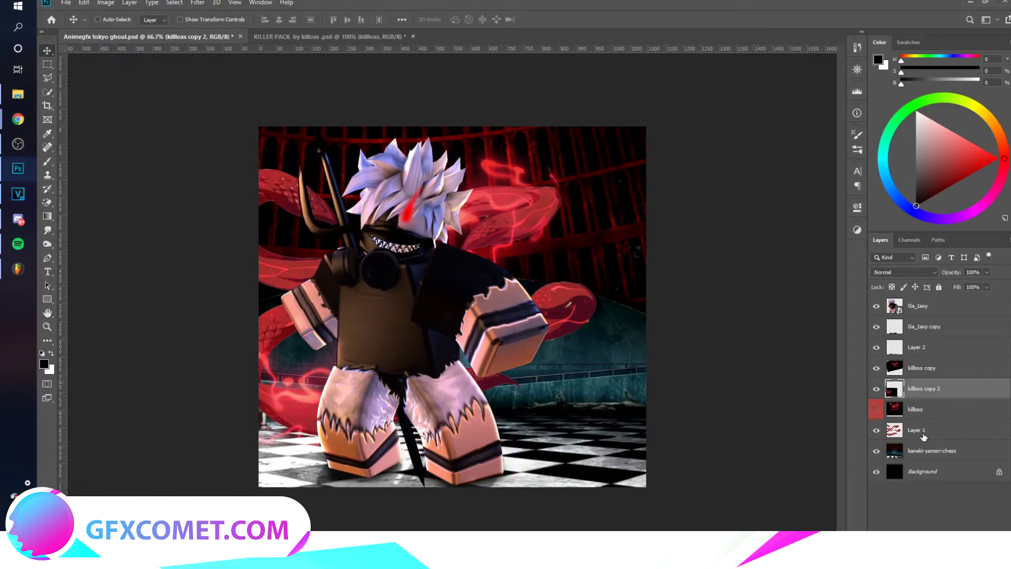
Step: Select Layer 1 and compare the image with the tentacles hidden and shown
left_click(890, 431)
left_click(878, 430)
left_click(877, 430)
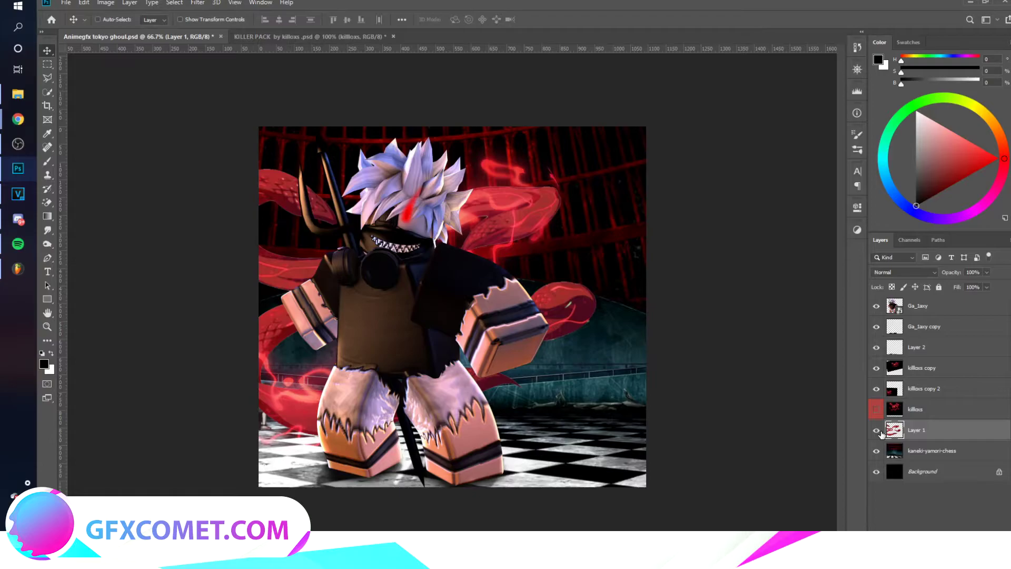
Step: Duplicate the tentacle layer Layer 1 and apply a Gaussian Blur with a radius of about 7 pixels to the copy
left_click_drag(604, 367, 619, 378)
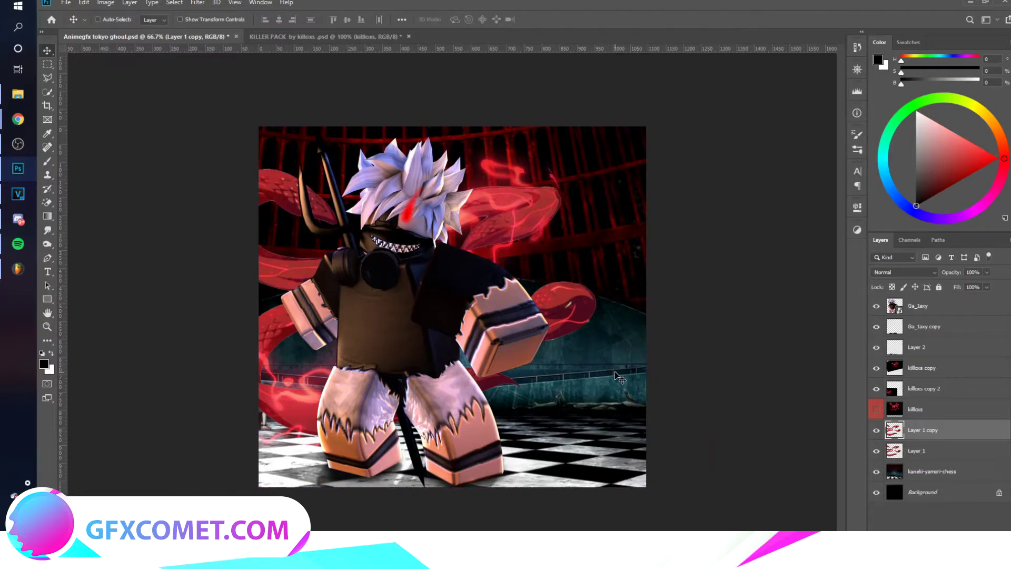
left_click(199, 5)
mouse_move(293, 123)
left_click(370, 167)
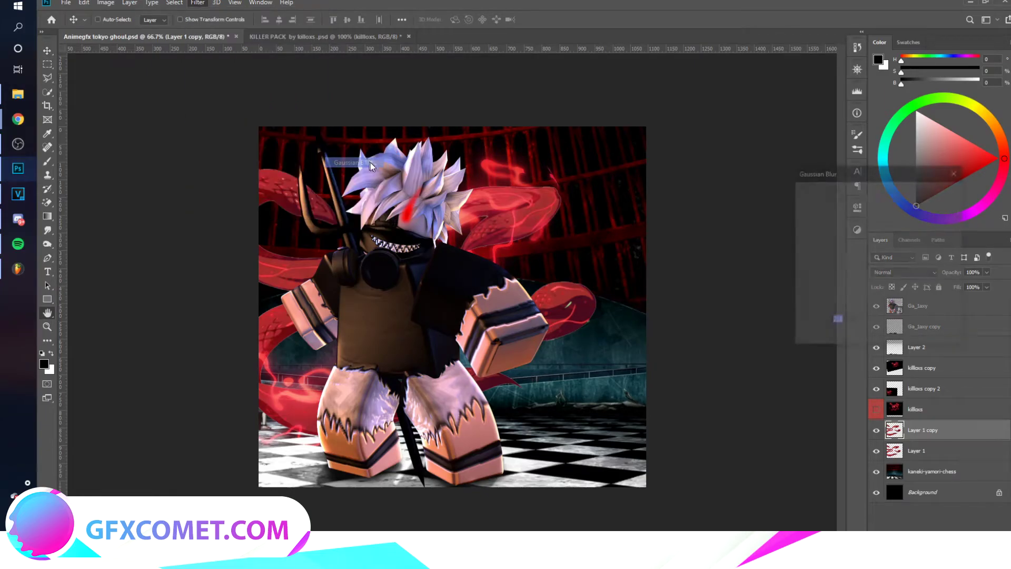
mouse_move(848, 337)
left_mouse_down()
mouse_move(857, 337)
mouse_move(829, 335)
left_mouse_up()
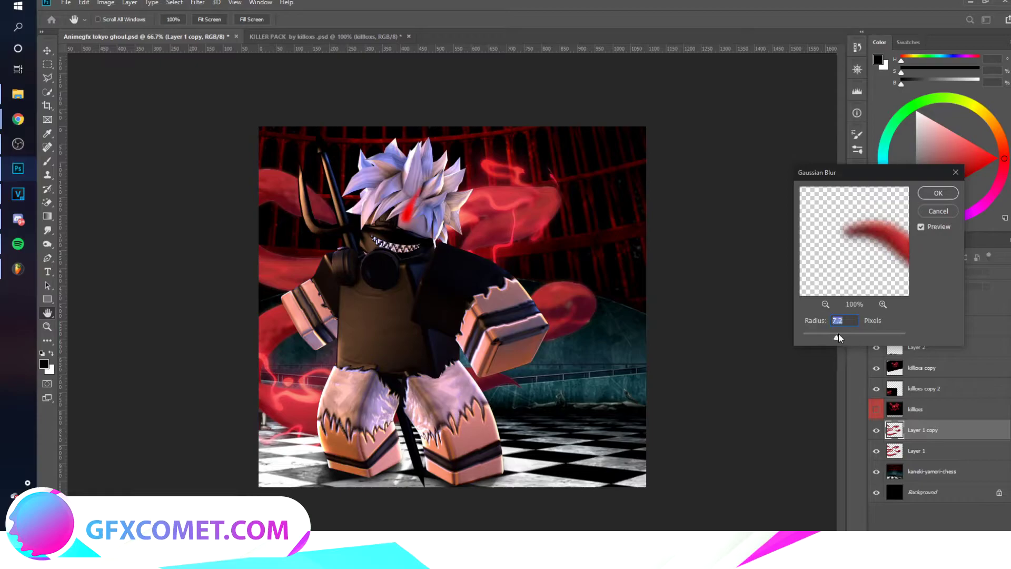
left_click(938, 193)
Step: Set the blurred tentacle copy's blend mode to Overlay and its opacity to 33%
left_click(904, 274)
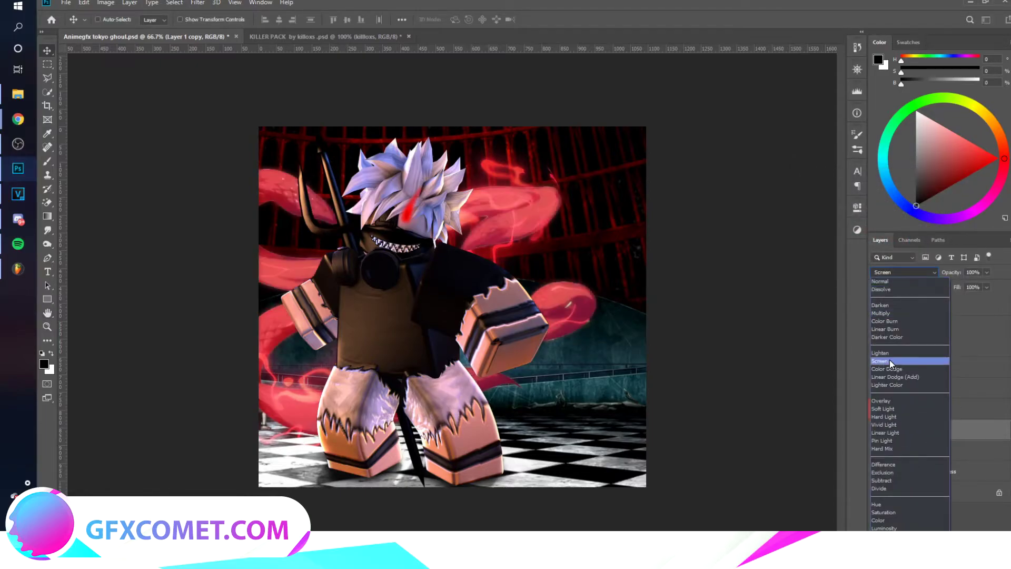
left_click(899, 401)
left_click(902, 515)
left_click(927, 430)
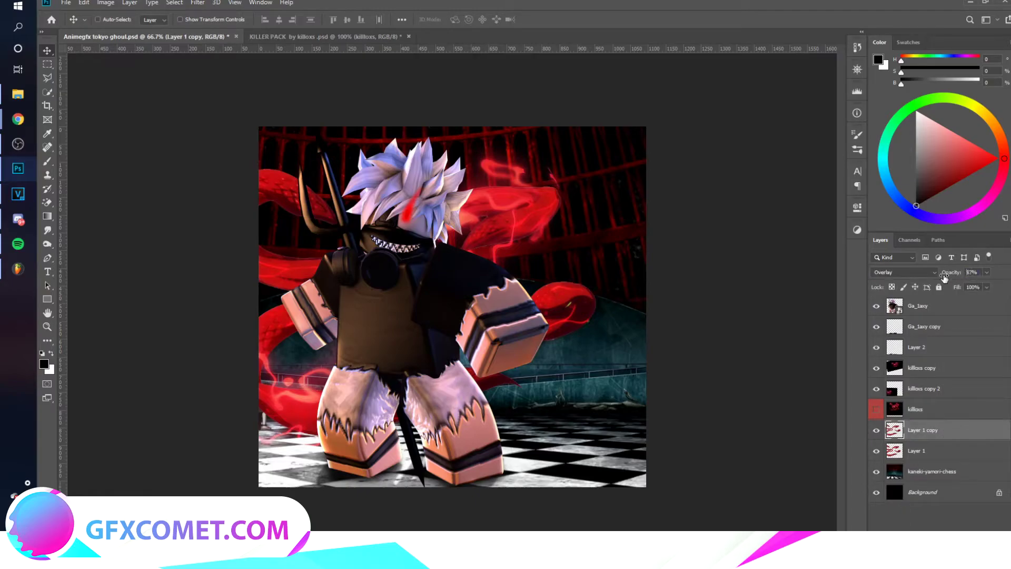
left_click_drag(952, 272, 867, 279)
Step: Duplicate the blurred Overlay copy, set the duplicate's blend mode to Linear Dodge (Add) and adjust its opacity
key("ctrl+j")
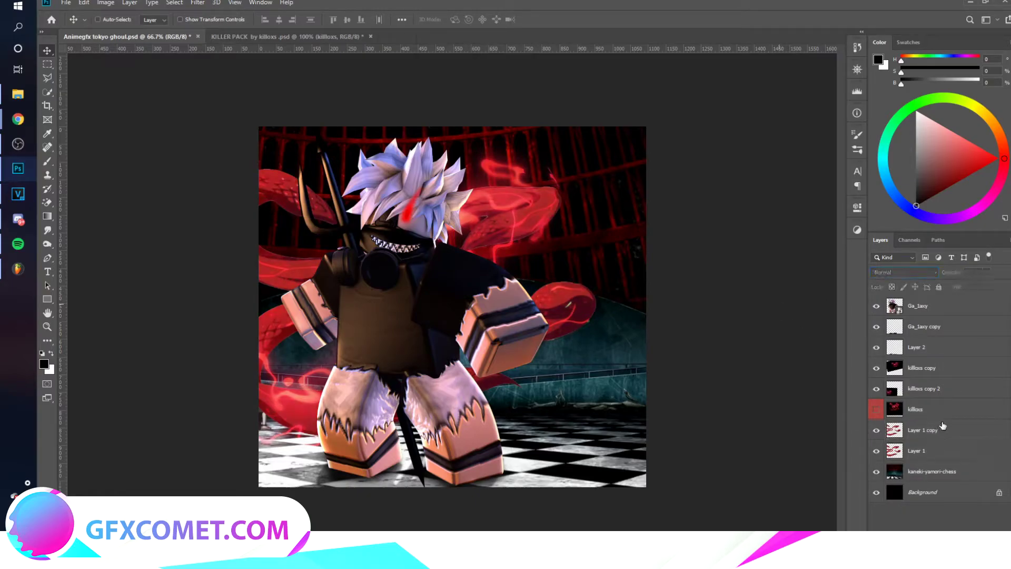
left_click(920, 272)
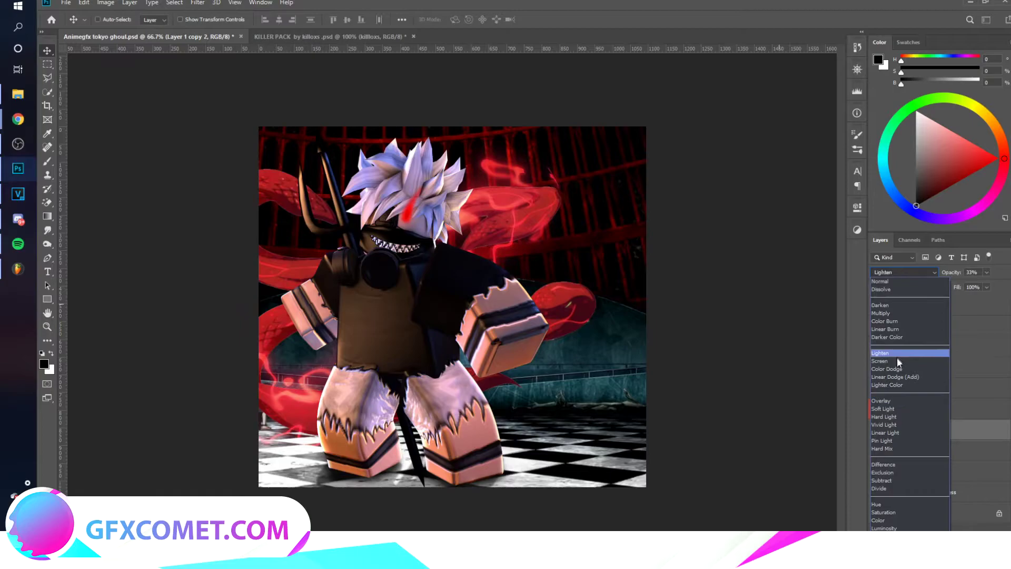
left_click(899, 377)
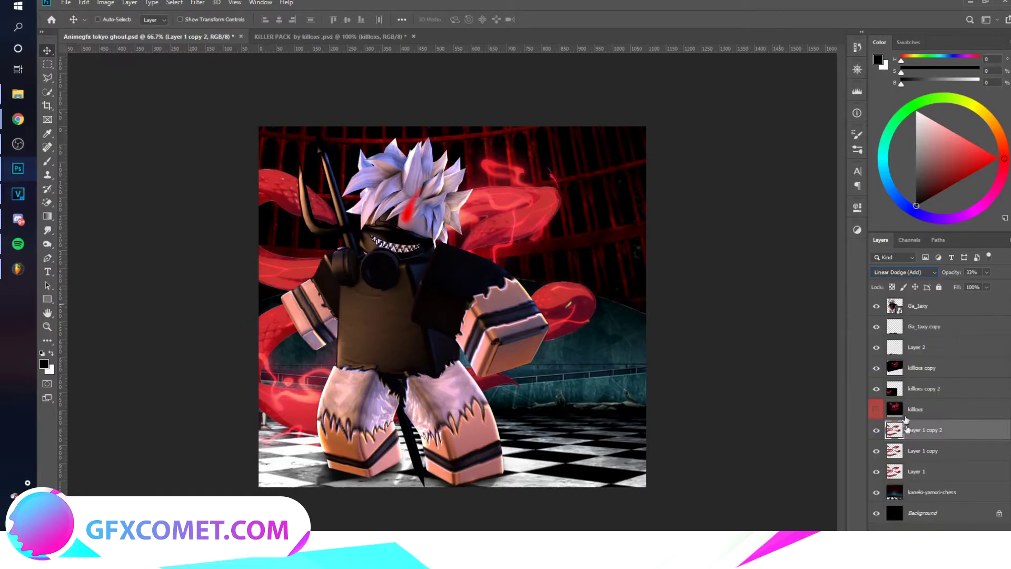
mouse_move(951, 273)
left_mouse_down()
mouse_move(983, 284)
mouse_move(945, 286)
mouse_move(958, 287)
left_mouse_up()
Step: Add an Outer Glow to the original tentacle layer, Layer 1, with a size of 101 px
left_click(887, 473)
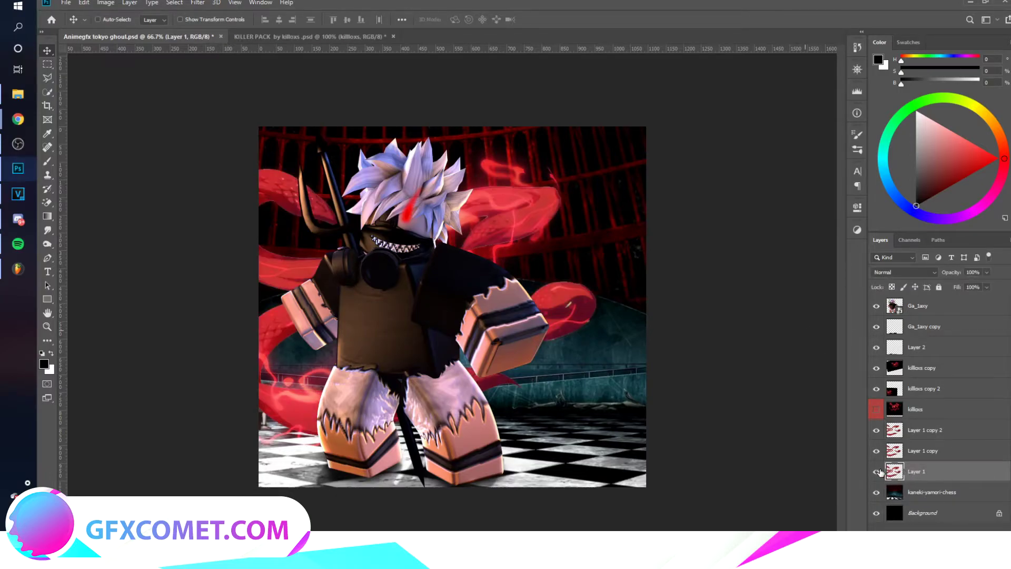
right_click(881, 472)
left_click(921, 37)
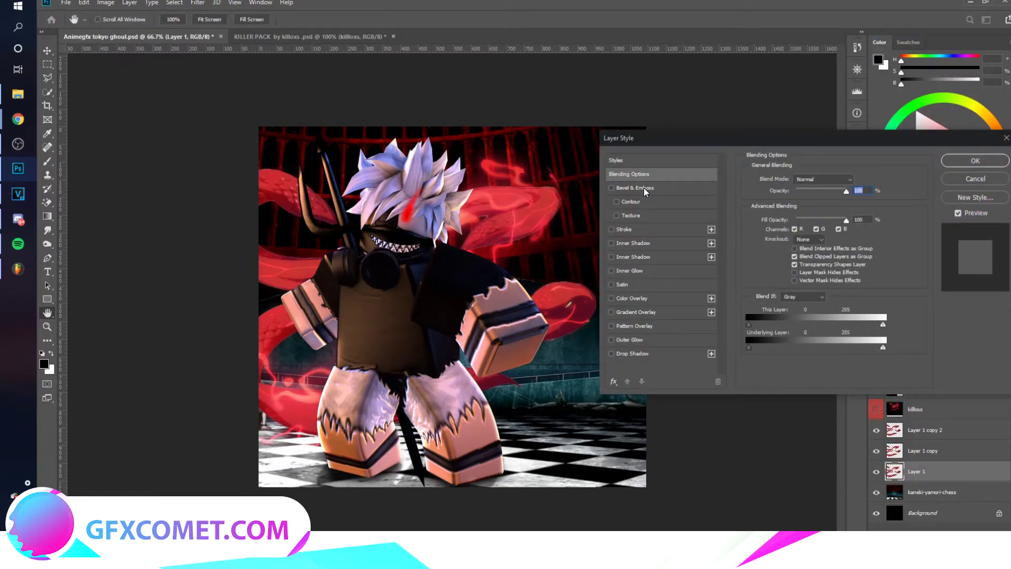
left_click(629, 339)
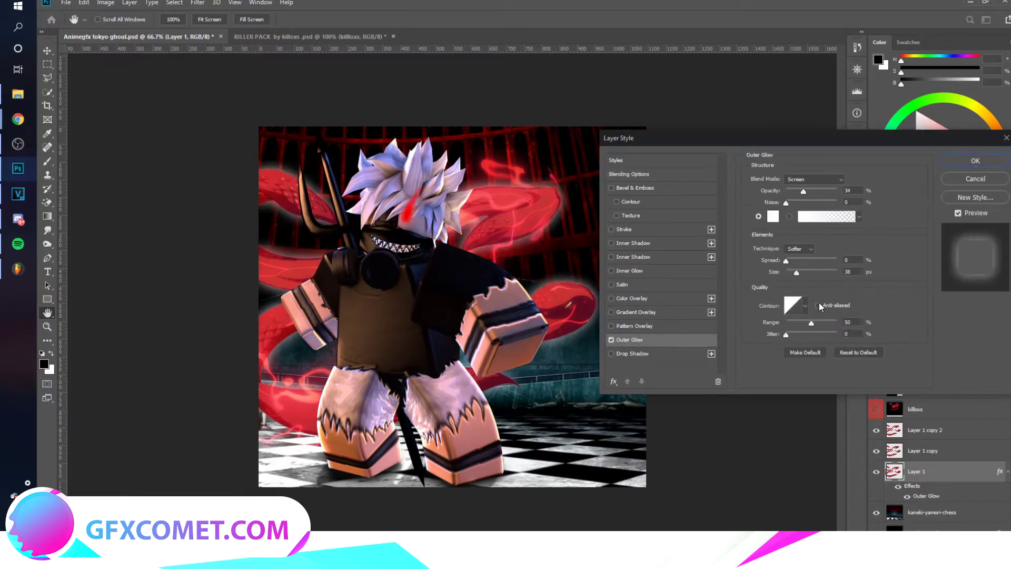
left_click_drag(796, 273, 809, 273)
Step: Change the Outer Glow color to a bright red based on the tentacle and set the glow's opacity to 26%
left_click(773, 216)
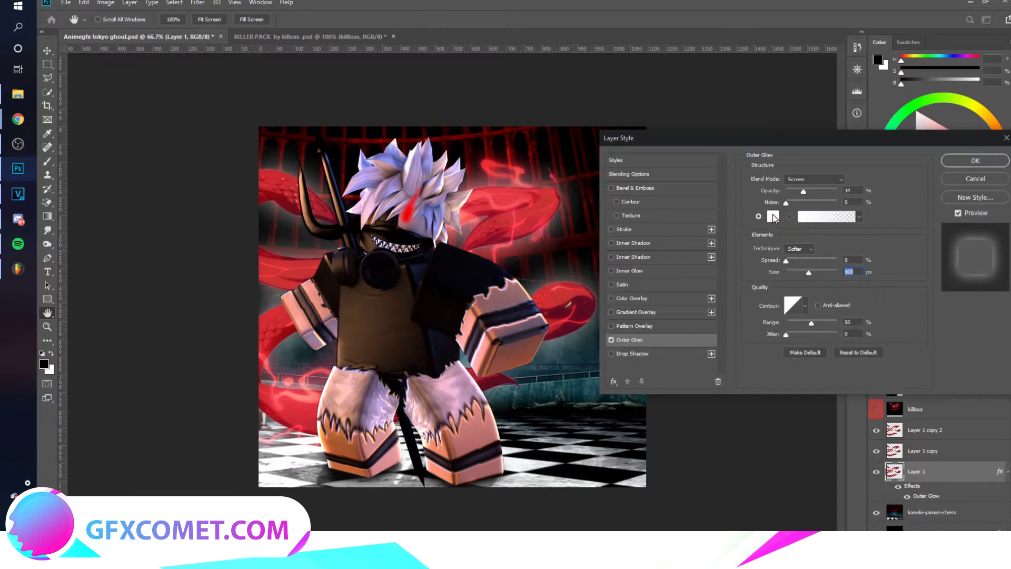
left_click(551, 204)
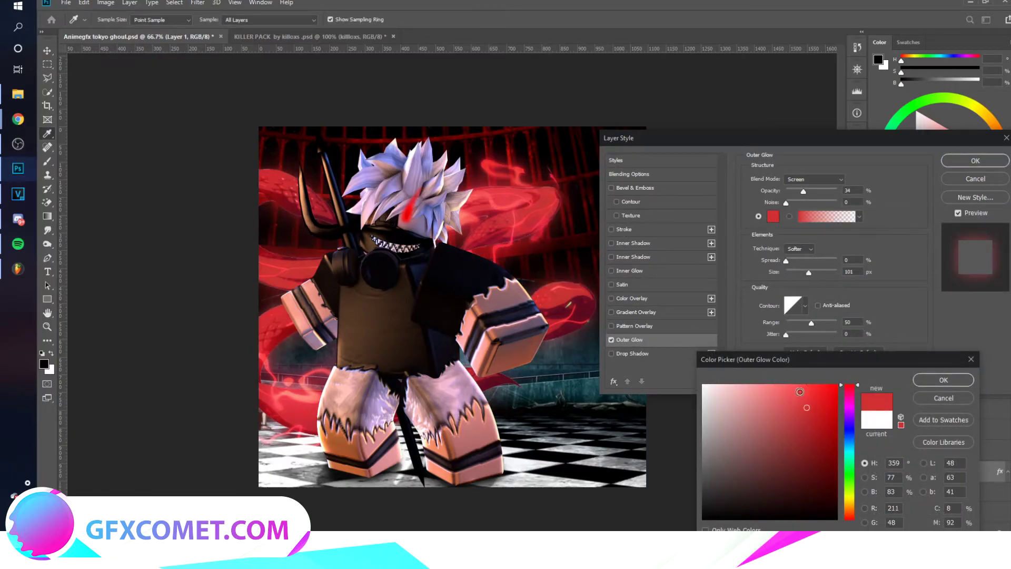
left_click_drag(802, 402, 791, 360)
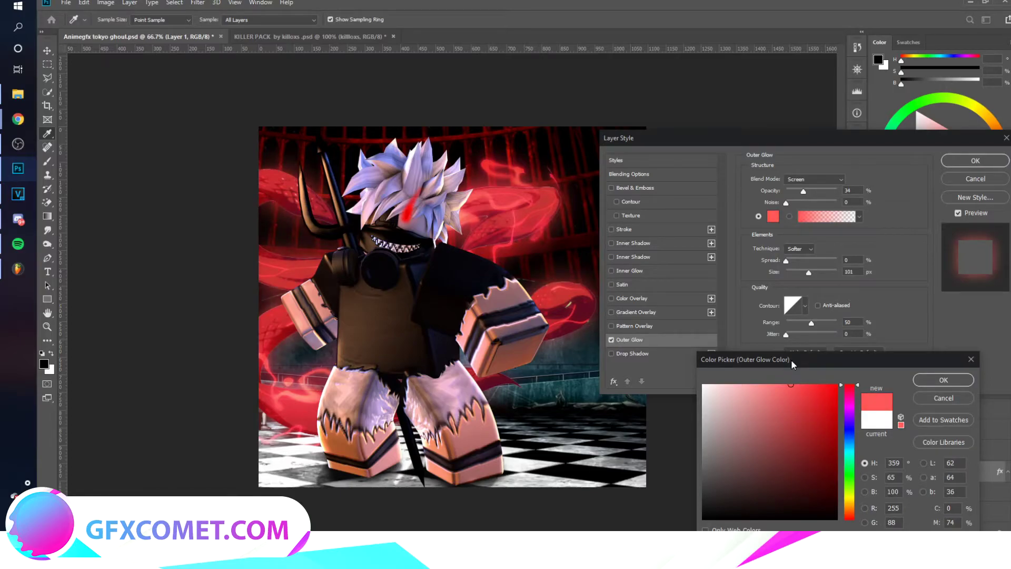
left_click(812, 409)
left_click(944, 380)
left_click_drag(804, 194, 801, 196)
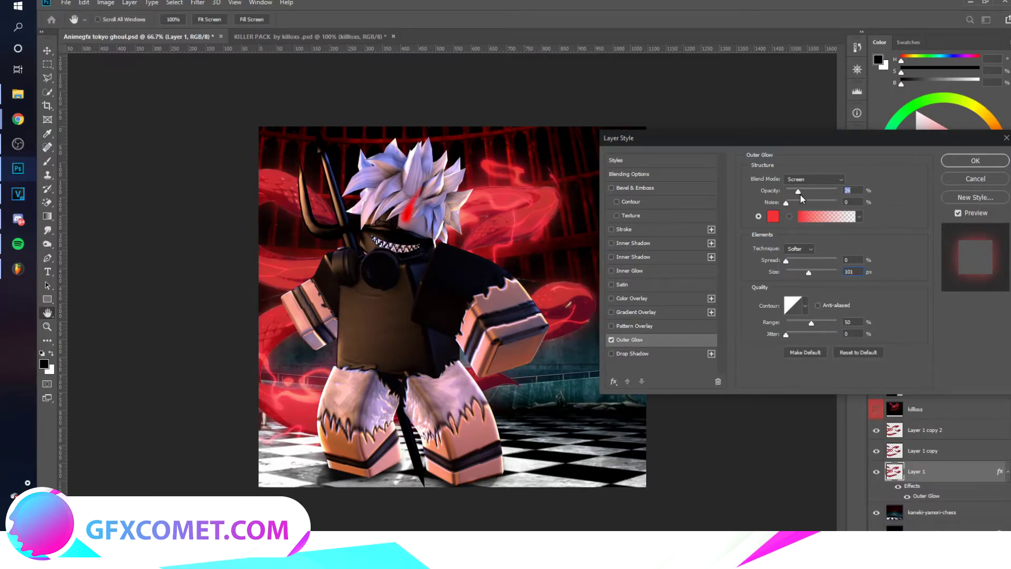
Step: Add an Inner Glow with adjusted size and an Inner Shadow with adjusted size, opacity and blend mode to Layer 1
left_click(637, 271)
mouse_move(805, 283)
left_mouse_down()
mouse_move(770, 283)
mouse_move(798, 282)
left_mouse_up()
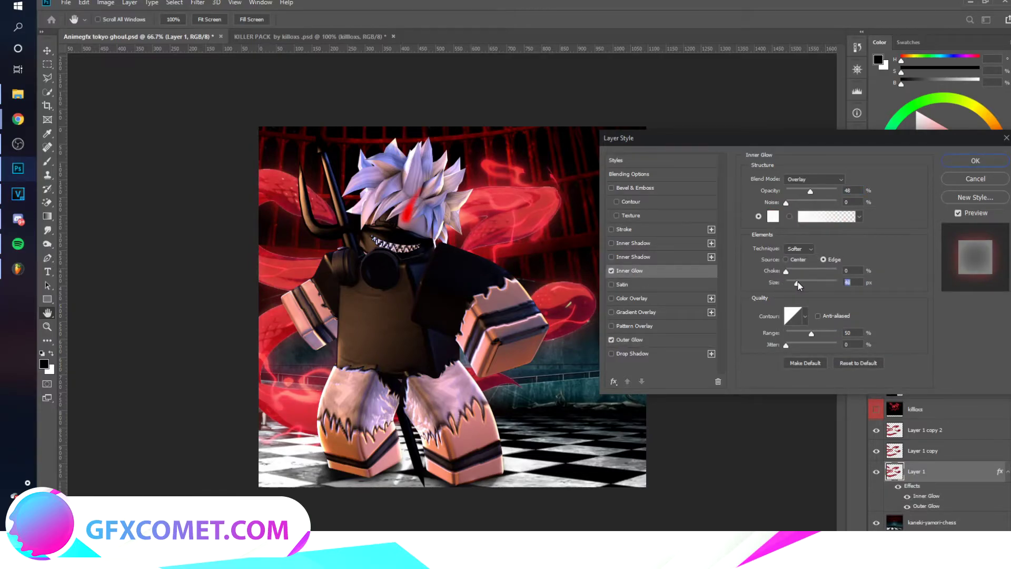
left_click(681, 257)
left_click_drag(798, 252, 813, 252)
mouse_move(795, 195)
left_mouse_down()
mouse_move(839, 196)
mouse_move(768, 202)
mouse_move(794, 198)
left_mouse_up()
left_click(814, 180)
left_click(821, 308)
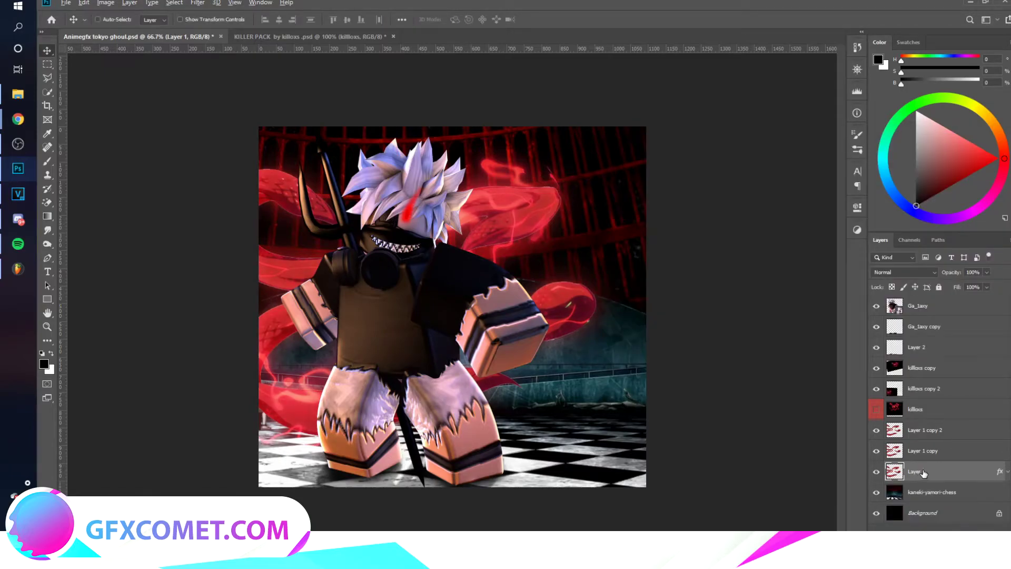
Step: Duplicate Layer 1 with its effects, place the copy directly beneath it and rasterize the copy's layer style
left_click_drag(923, 474, 911, 493)
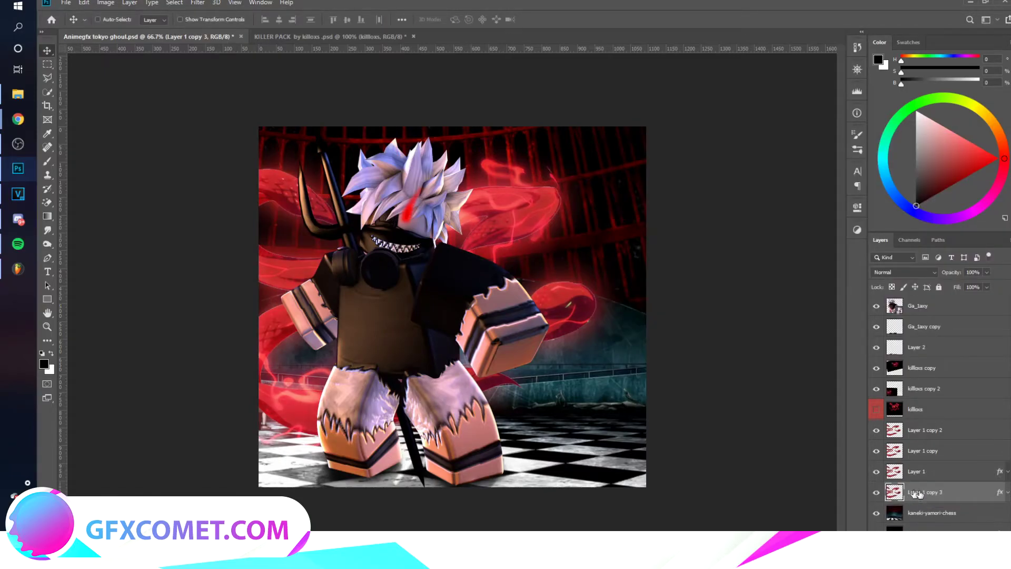
right_click(957, 493)
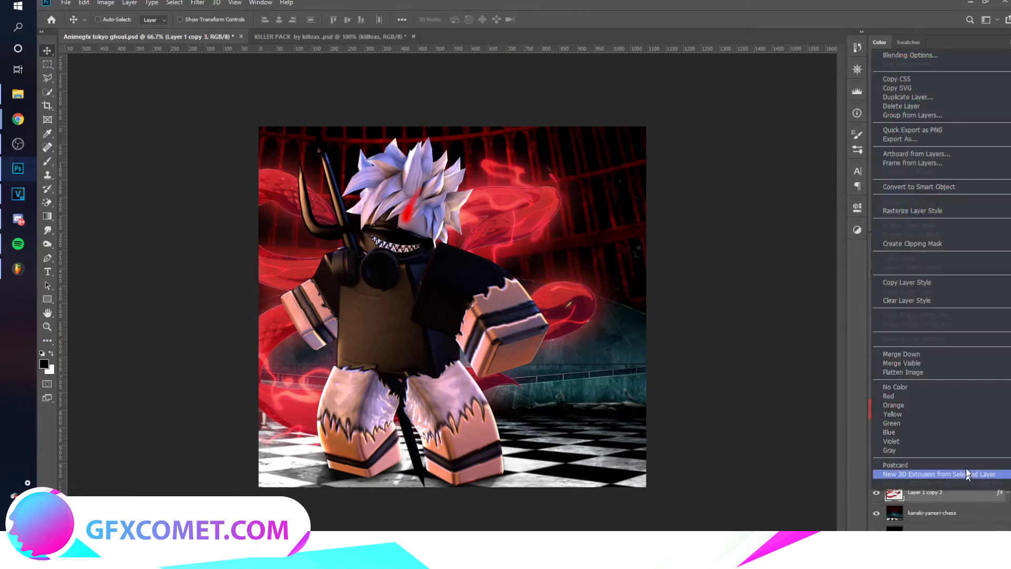
left_click(921, 211)
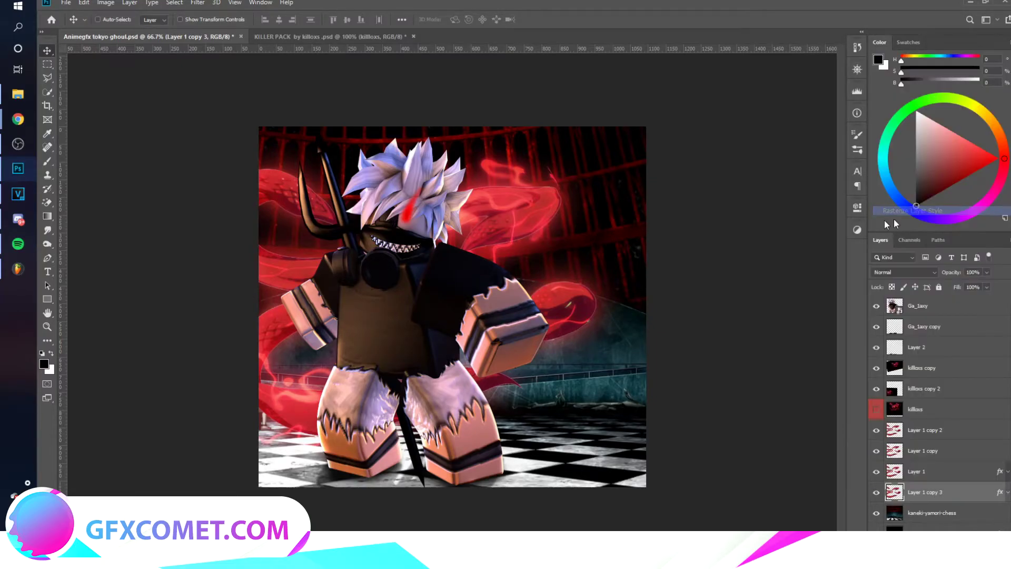
Step: Smudge the rasterized glow copy around the upper tentacle to the right of the character's head
left_click(48, 230)
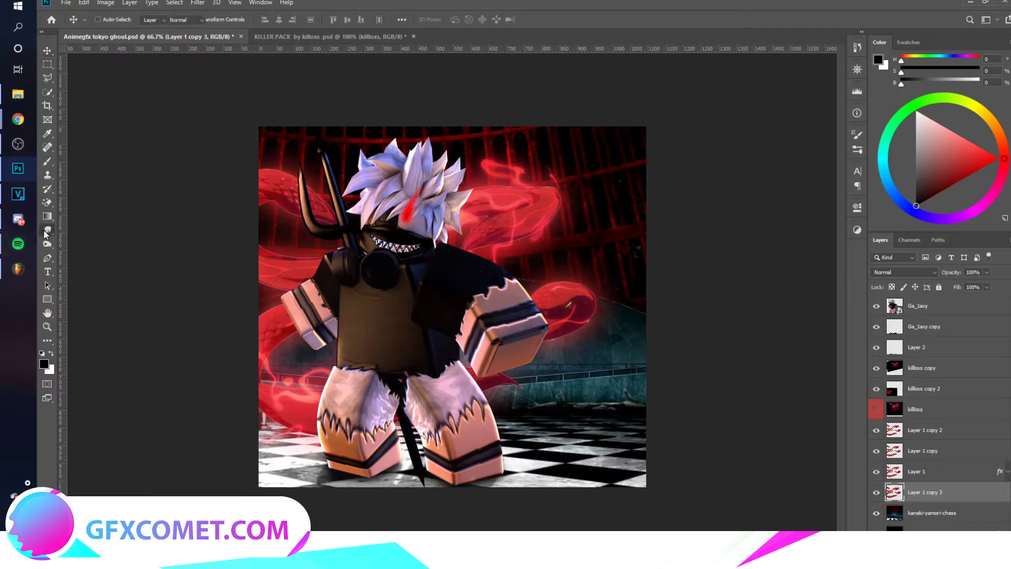
left_click_drag(534, 230, 548, 245)
key("bracketleft")
key("bracketleft")
mouse_move(553, 183)
left_mouse_down()
mouse_move(535, 162)
mouse_move(532, 189)
mouse_move(461, 177)
left_mouse_up()
key("bracketright")
key("bracketright")
key("bracketright")
left_click_drag(539, 282, 555, 272)
mouse_move(559, 271)
left_mouse_down()
mouse_move(566, 302)
mouse_move(565, 282)
mouse_move(596, 289)
left_mouse_up()
key("ctrl+z")
key("ctrl+z")
Step: Smudge the rasterized glow copy around the tentacles at the character's lower left, using a smaller and then a larger brush
key("bracketleft")
key("bracketleft")
key("bracketleft")
key("bracketleft")
key("bracketleft")
mouse_move(300, 391)
left_mouse_down()
mouse_move(277, 381)
mouse_move(309, 349)
left_mouse_up()
key("bracketright")
key("bracketright")
key("bracketright")
left_click_drag(266, 315, 274, 306)
Step: Set the smudged glow copy's opacity to 47% and compare the image with Layer 1 hidden and shown
key("v")
left_click_drag(951, 272, 826, 275)
left_click(877, 471)
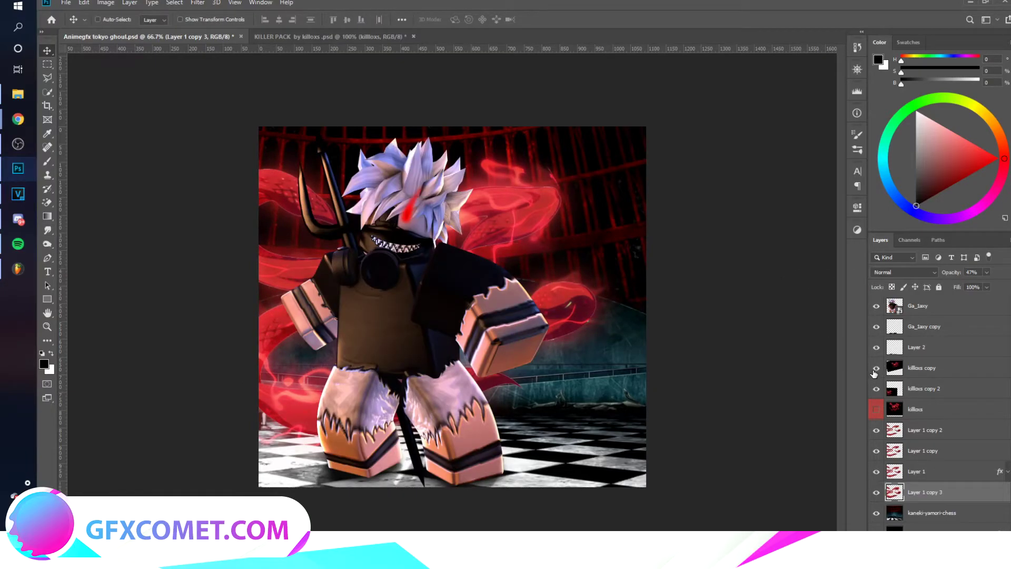
Step: Create a new layer above the character and set up a radial Foreground to Transparent gradient in black
left_click(895, 367)
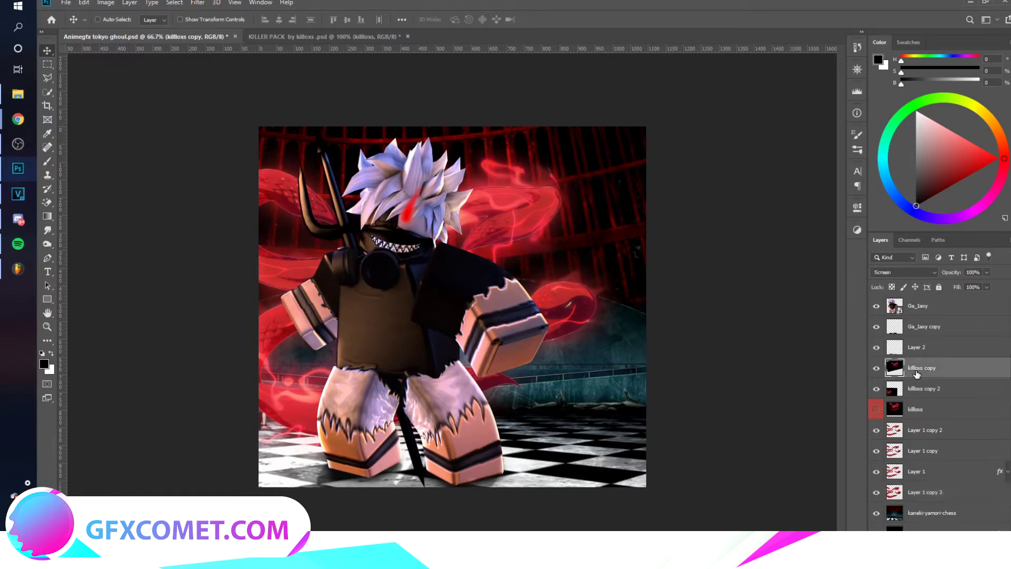
left_click(956, 310)
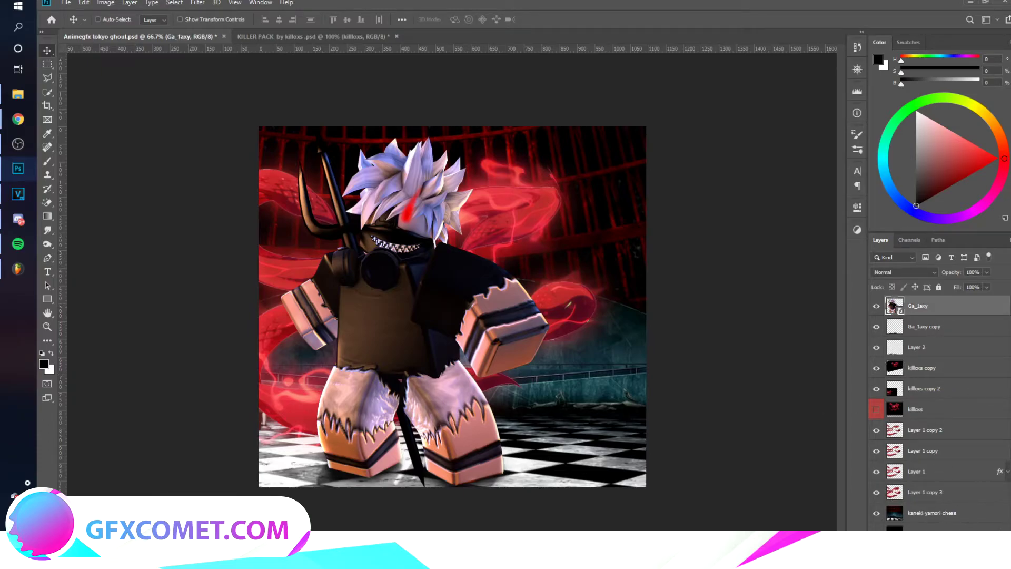
key("ctrl+shift+alt+n")
left_click(47, 220)
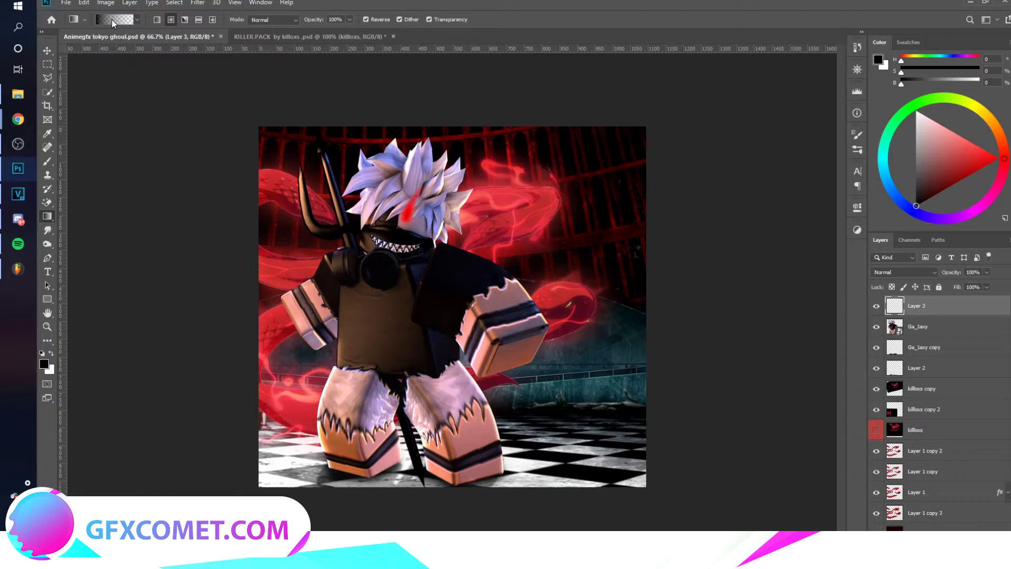
left_click(112, 21)
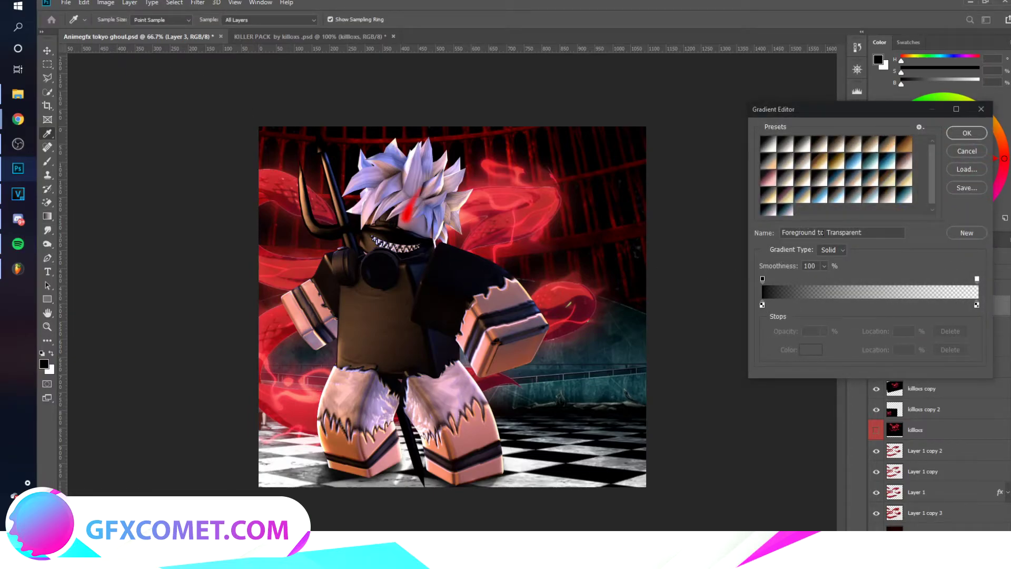
left_click(967, 134)
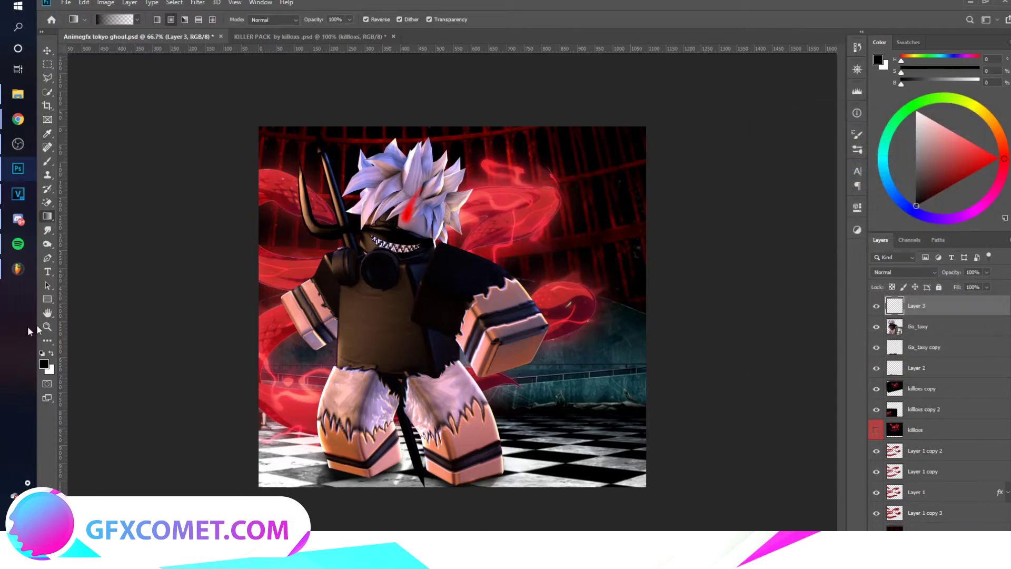
left_click(171, 19)
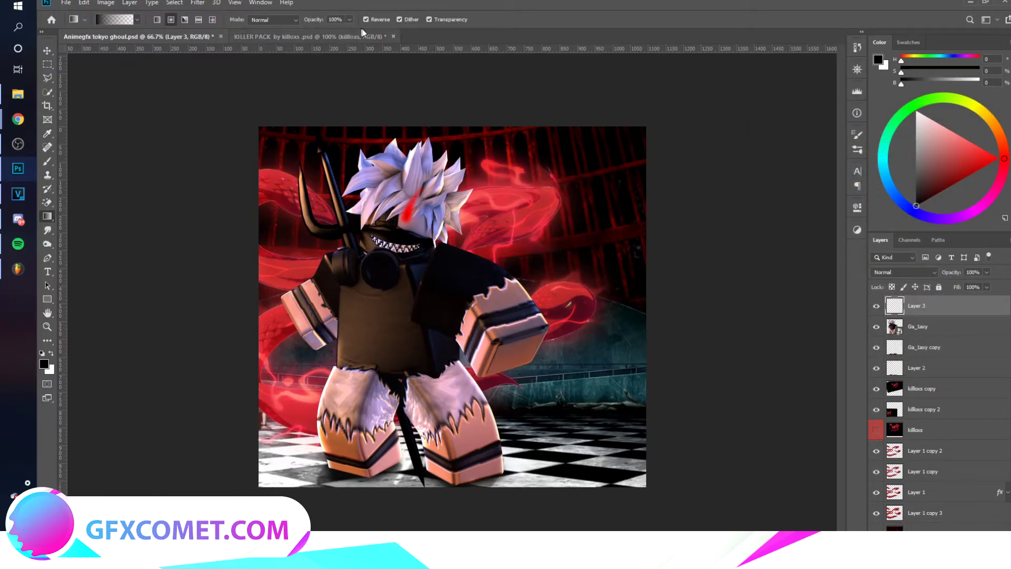
Step: Undo a short trial gradient and draw the radial gradient from the character's chest past the canvas's upper-left corner as a vignette
left_click_drag(409, 297, 411, 272)
key("ctrl+z")
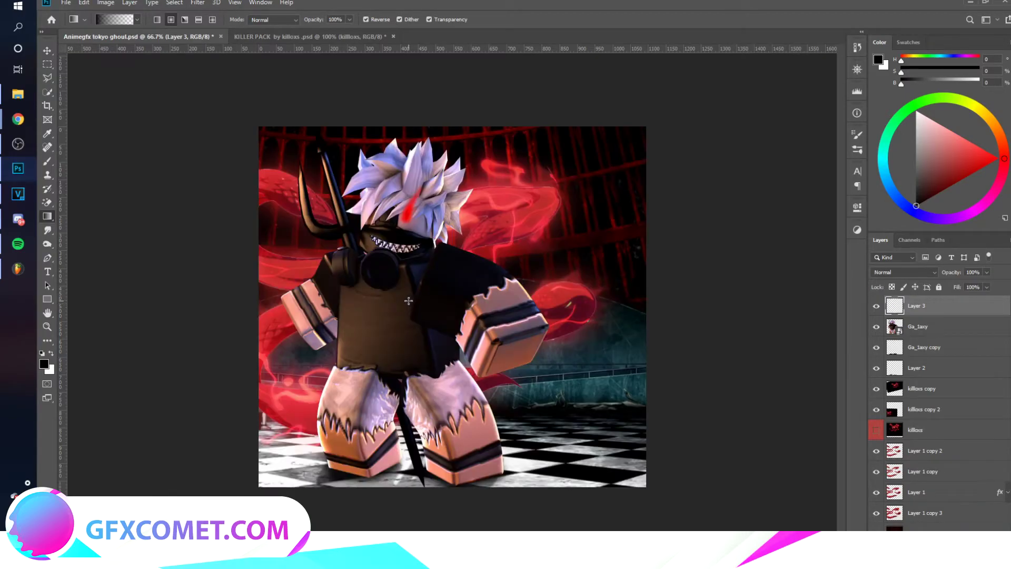
left_click_drag(414, 299, 250, 116)
key("v")
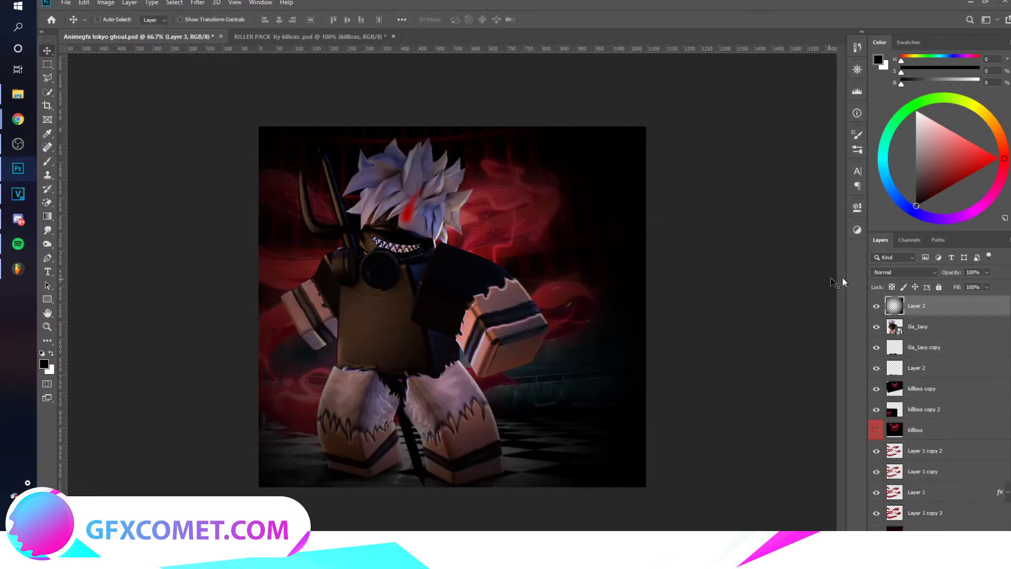
Step: Set the vignette layer's blend mode to Soft Light and its opacity to 44%
left_click(904, 272)
left_click(902, 409)
key("4")
key("4")
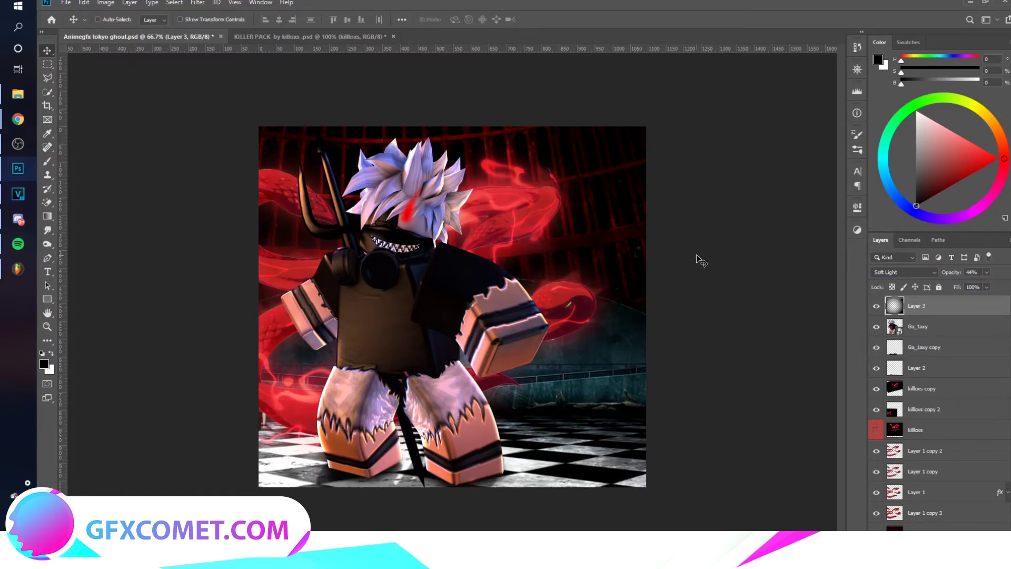
Step: Duplicate the vignette layer and set the copy to Normal blending at 17% opacity
key("ctrl+j")
left_click(912, 272)
left_click(913, 283)
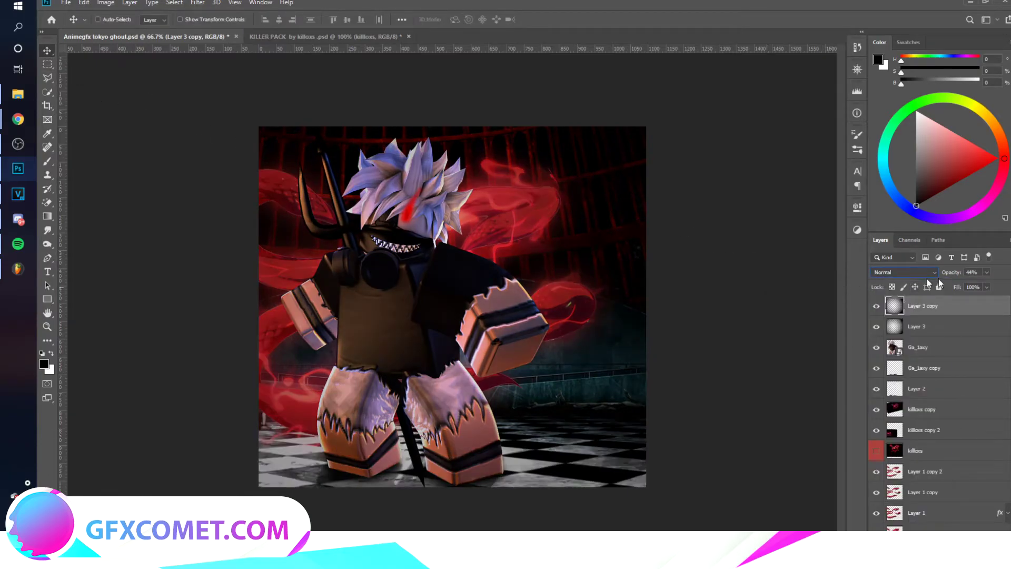
key("1")
key("7")
Step: Apply a Bevel & Emboss effect to the character layer with the lighting angle at 132° and altitude at 16°
left_click(972, 350)
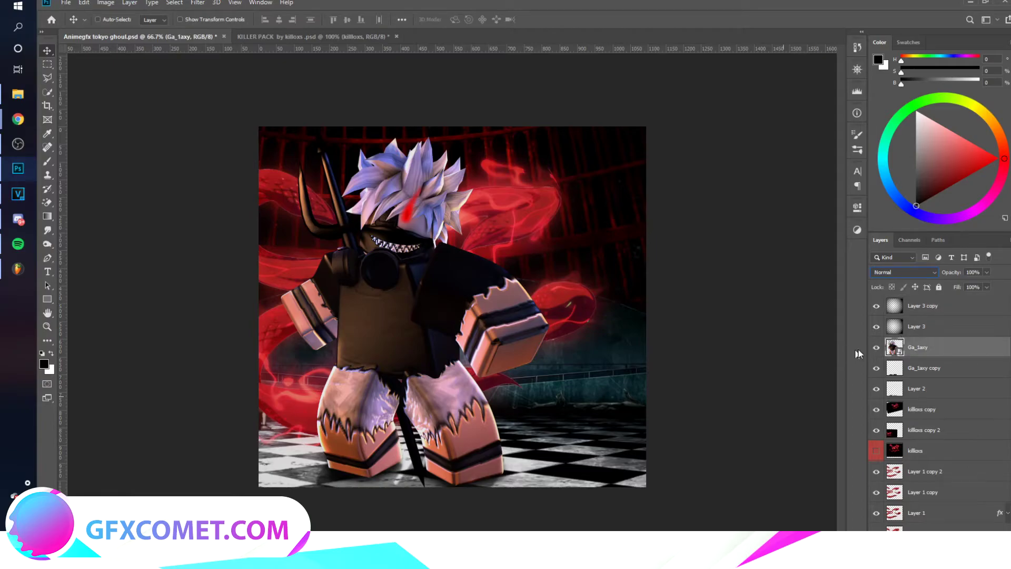
right_click(942, 347)
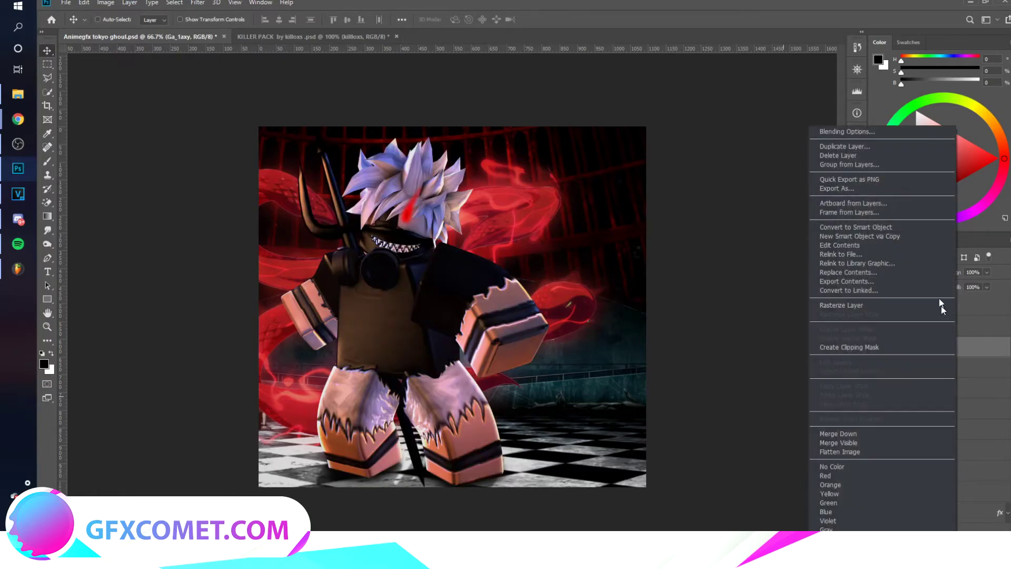
left_click(838, 130)
left_click_drag(687, 140, 747, 132)
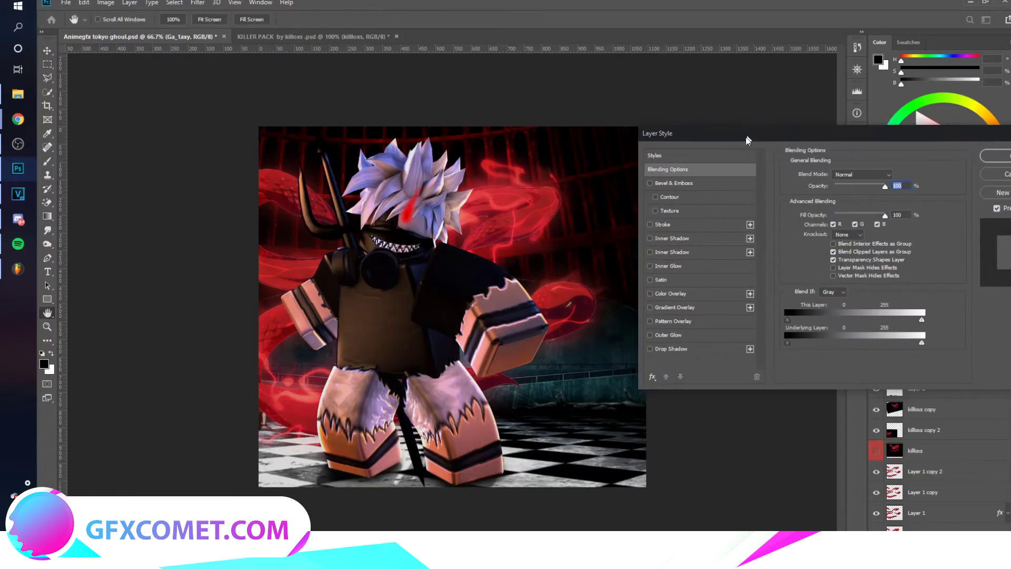
left_click(674, 183)
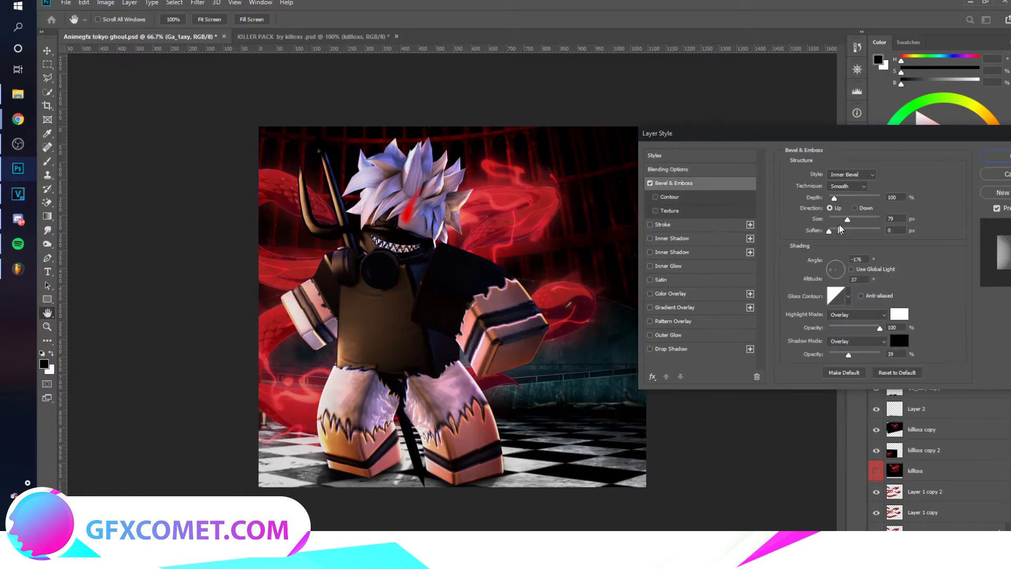
left_click_drag(841, 273, 832, 265)
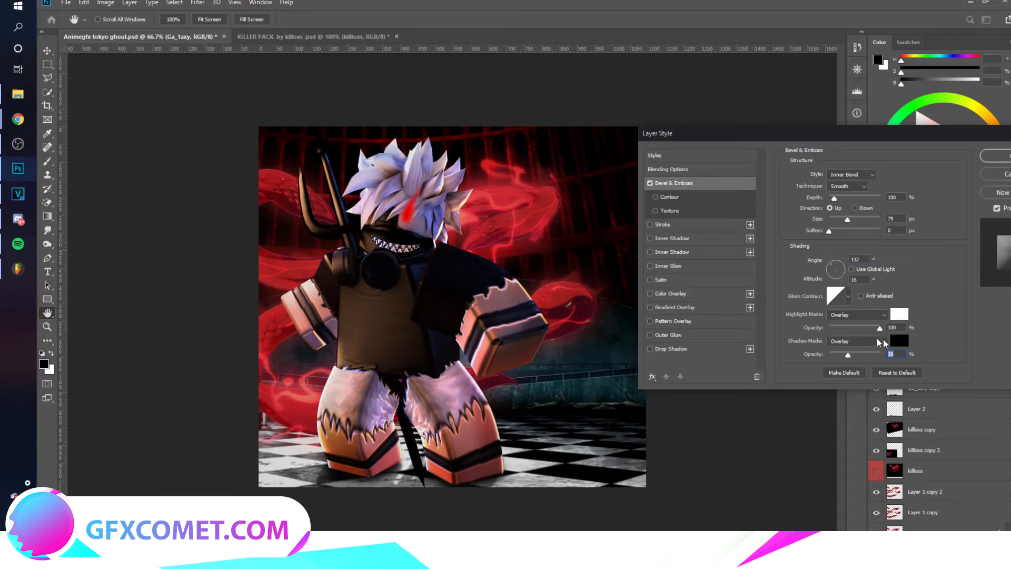
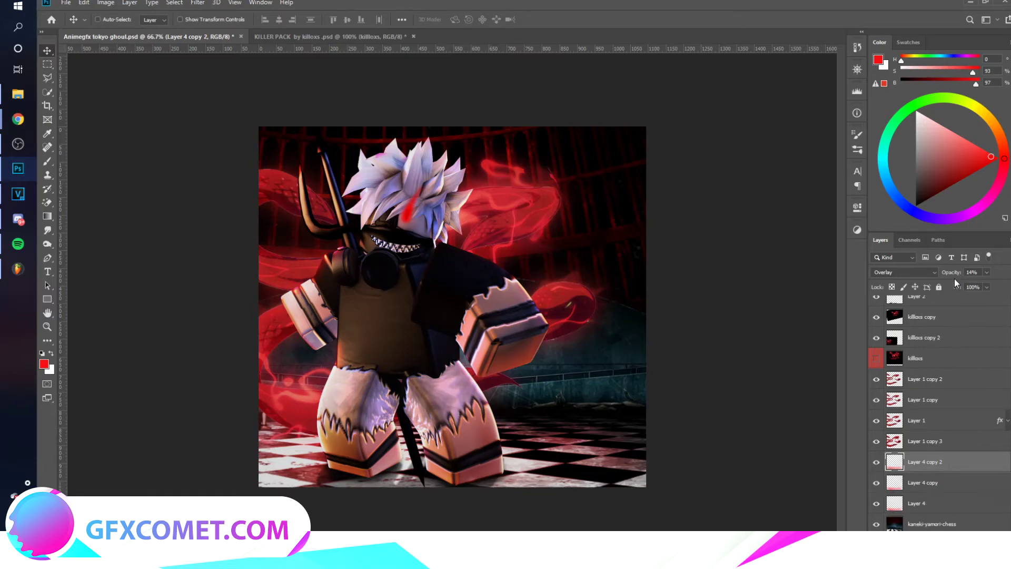
Step: Set the red floor glow layer, Layer 4 copy 2, to Screen blending at 30% opacity
left_click_drag(951, 275, 974, 275)
left_click(919, 273)
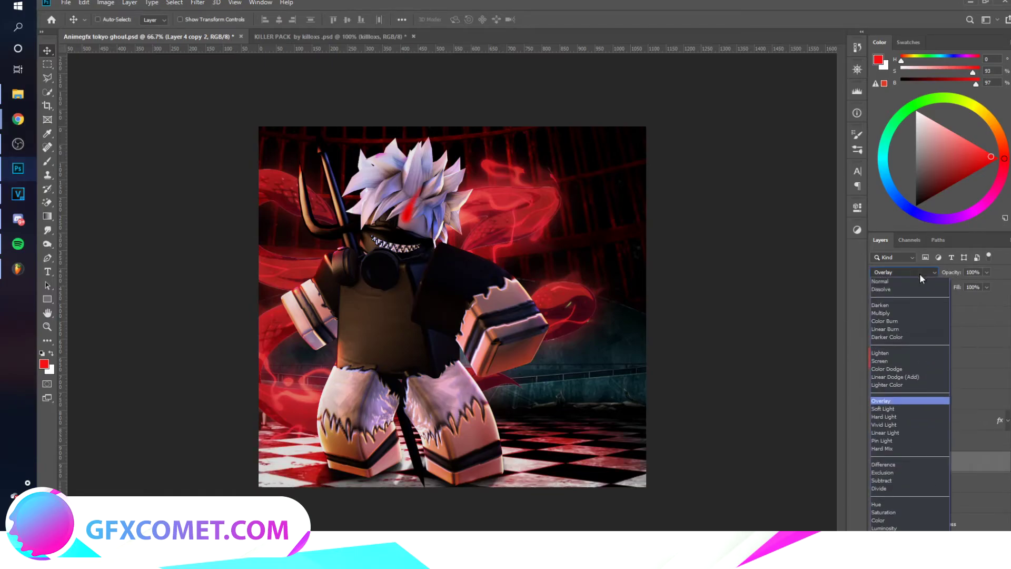
left_click(910, 360)
key("3")
Step: Add a Curves adjustment layer directly above the character layer and lift the highlight end of its curve slightly
scroll(940, 366, "up", 2)
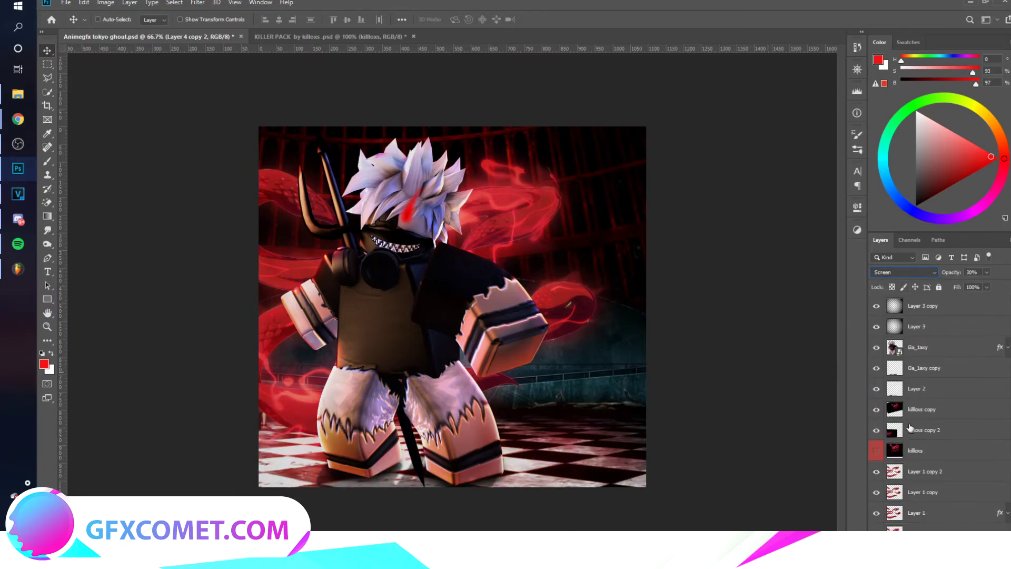
left_click(959, 310)
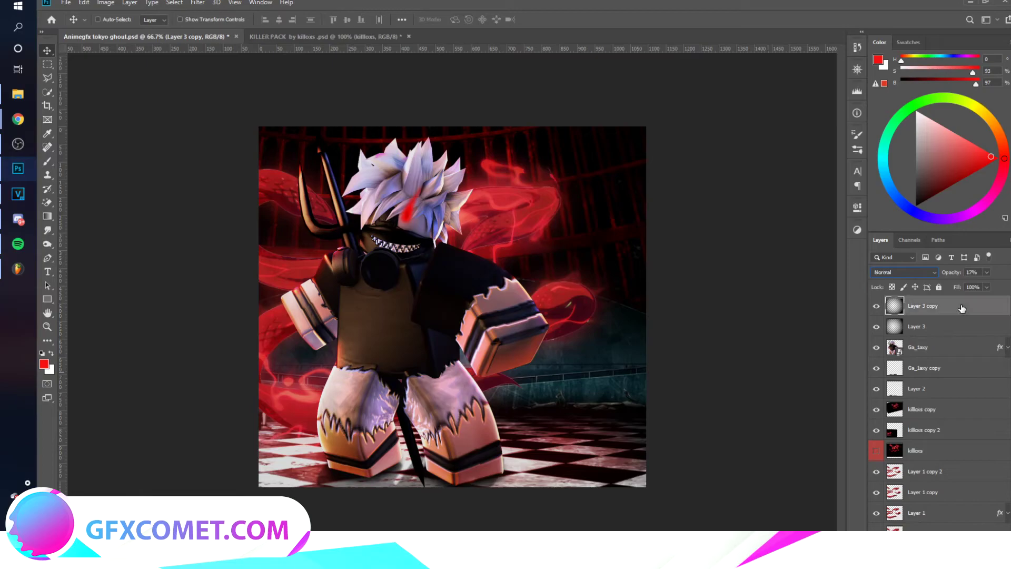
left_click(974, 353)
left_click(940, 560)
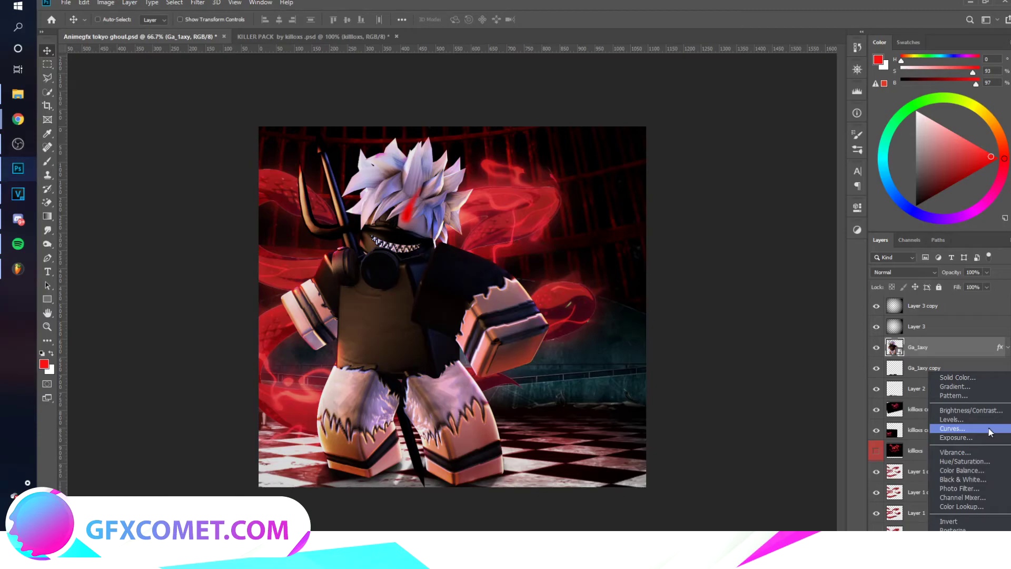
left_click(989, 430)
left_click_drag(783, 310, 810, 280)
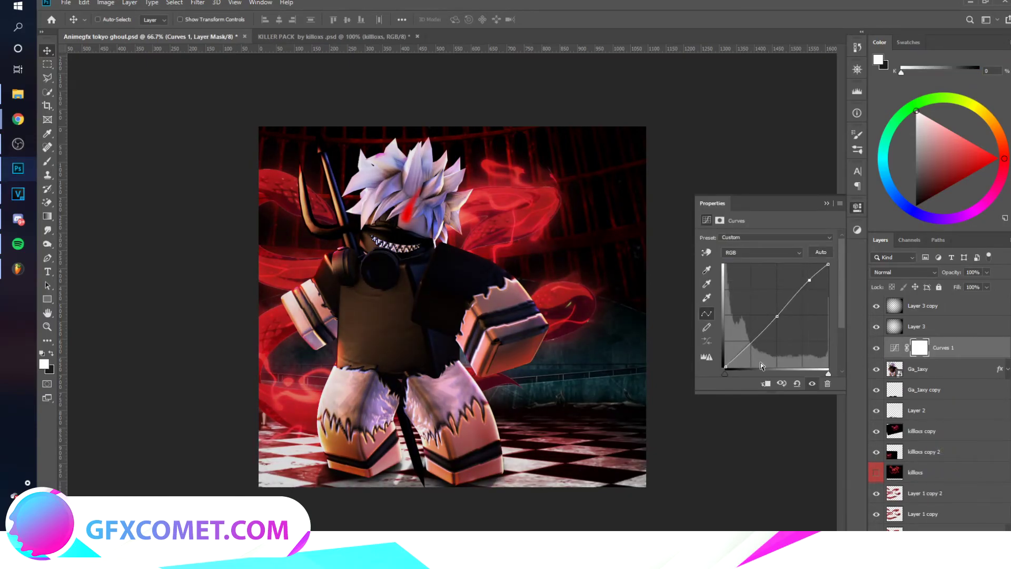
left_click(827, 202)
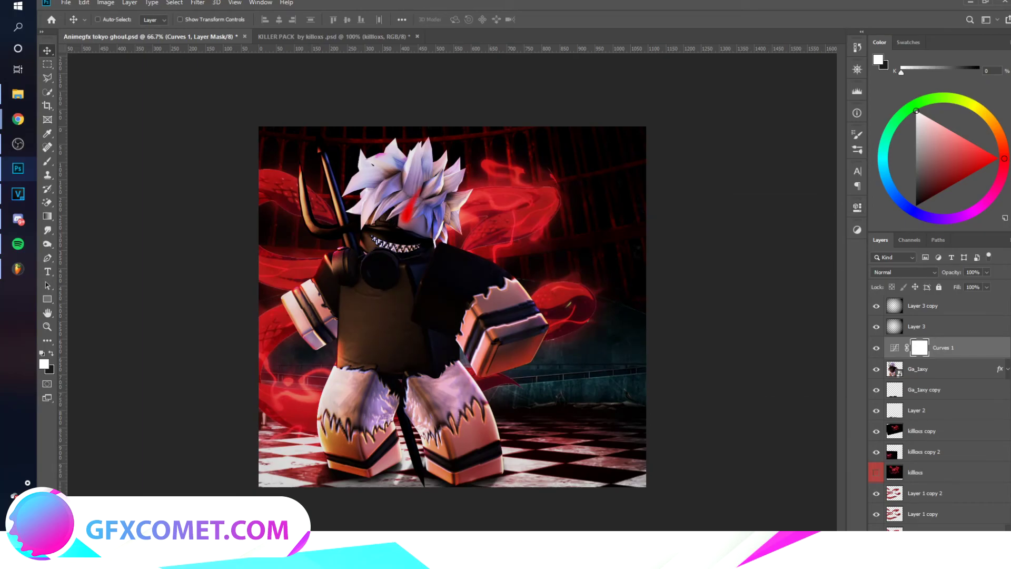
Step: Add an Exposure adjustment layer above Curves 1 and adjust its exposure settings
left_click(946, 549)
left_click(971, 434)
left_click_drag(767, 264, 768, 284)
left_click(827, 203)
Step: Duplicate the kaneki-yamori-chess background layer and apply a Gaussian Blur with a 3-pixel radius to the copy
scroll(932, 463, "down", 3)
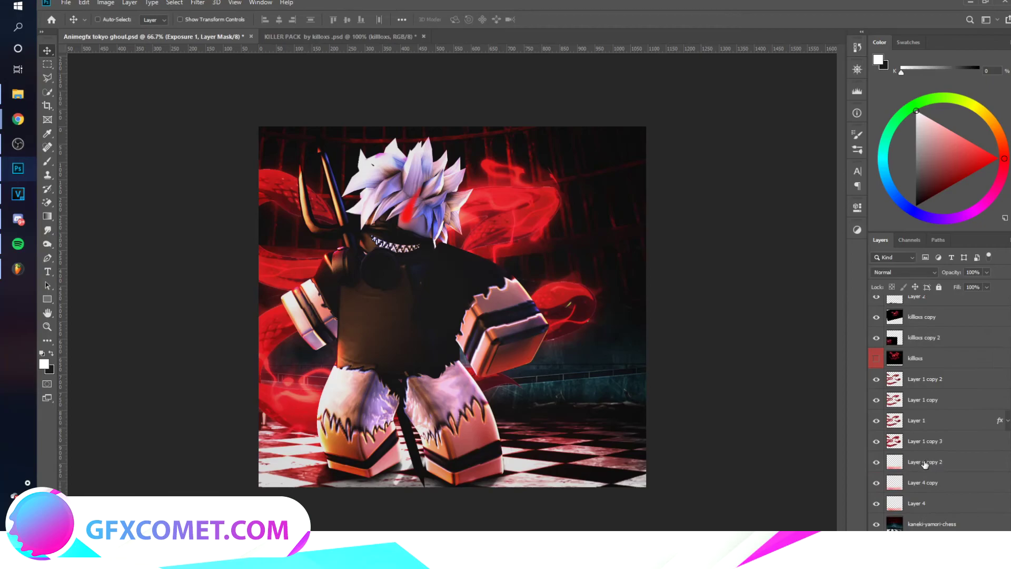
left_click(955, 525)
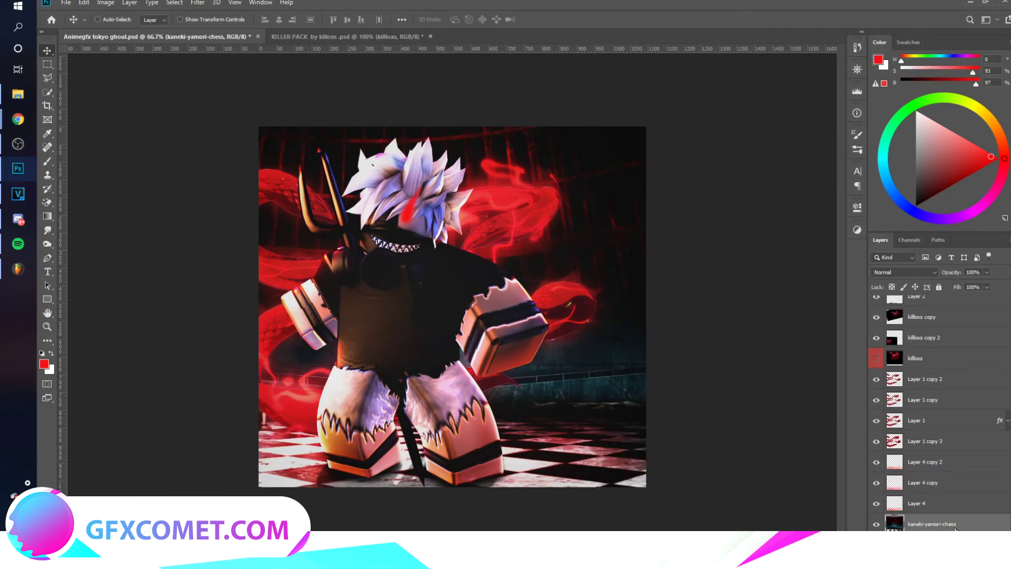
key("ctrl+j")
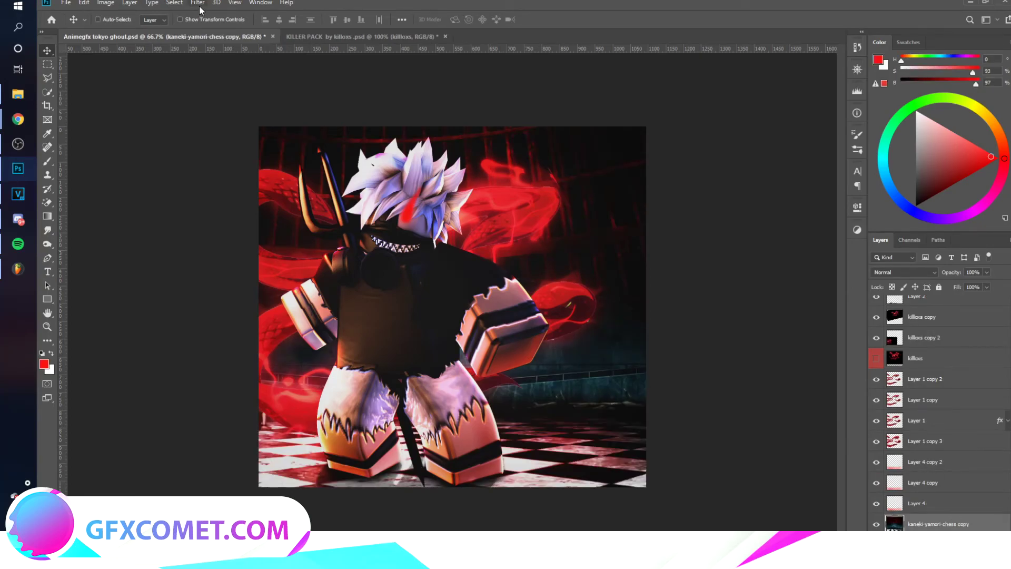
left_click(198, 3)
mouse_move(296, 120)
left_click(364, 153)
type("2.5")
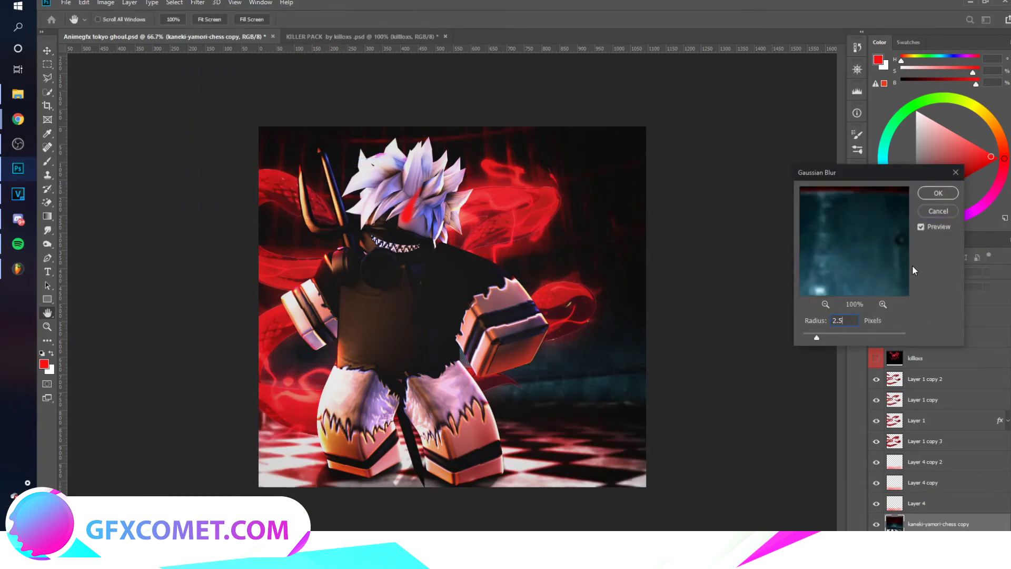
key("BackSpace")
key("BackSpace")
key("BackSpace")
type("3")
key("Return")
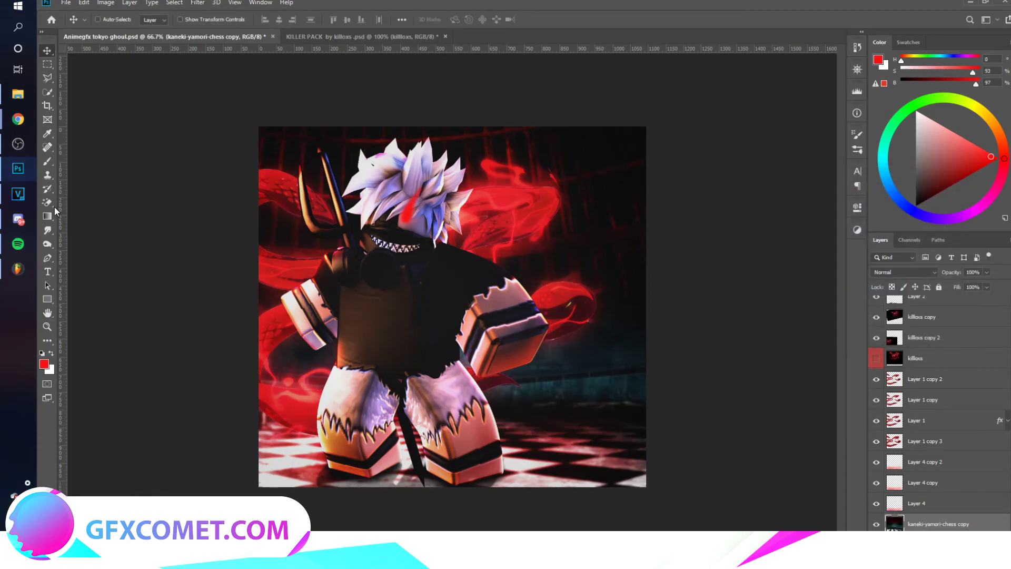
Step: Switch from the Magic Eraser to the regular Eraser tool and enlarge its brush for the blurred background copy
left_click(48, 204)
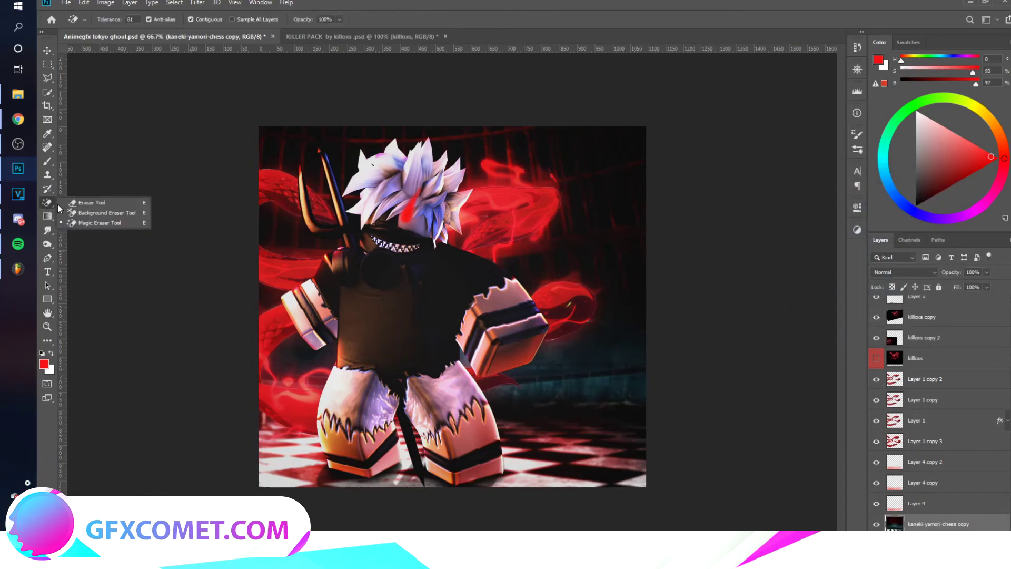
left_click(88, 206)
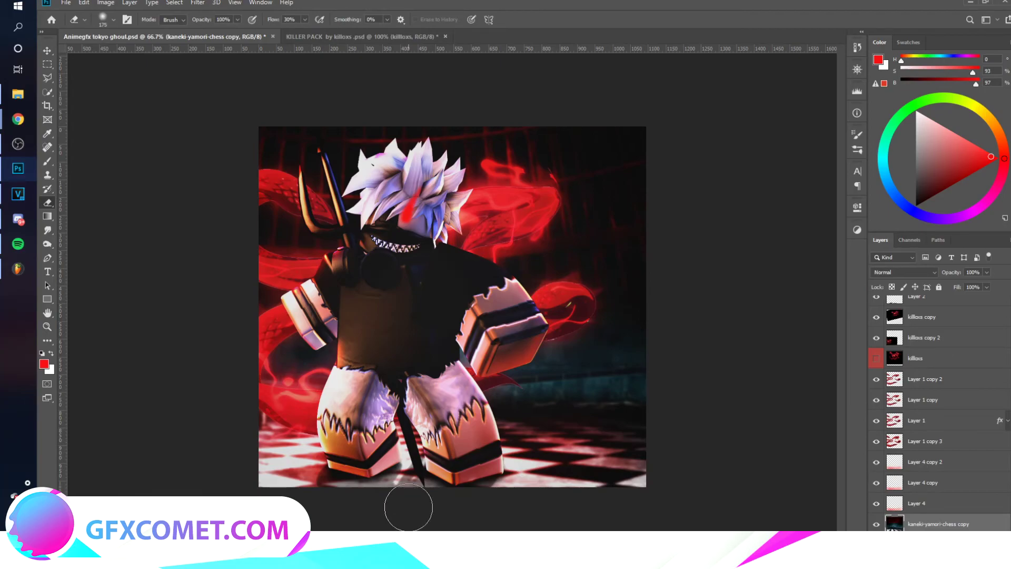
key("bracketright")
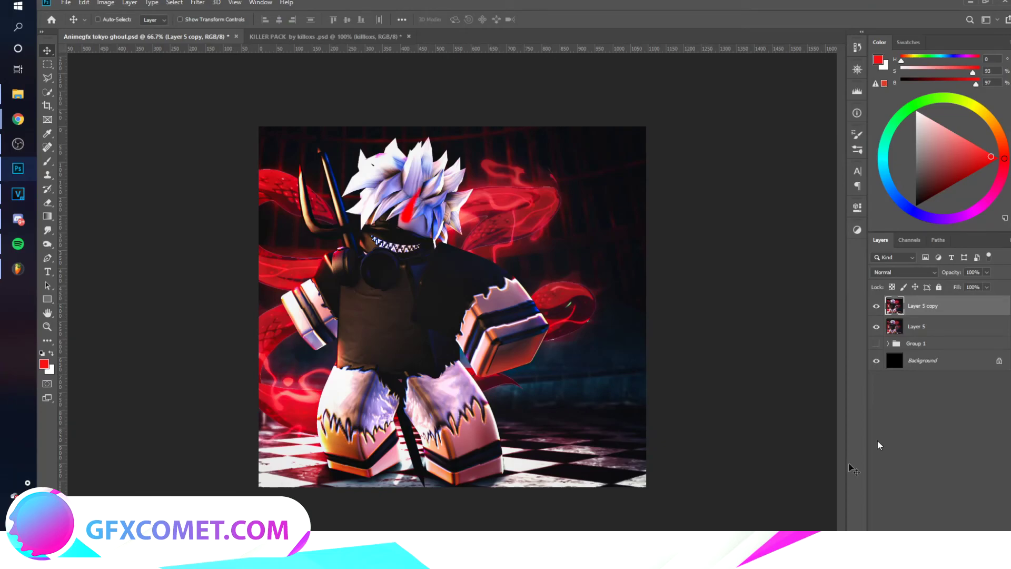
Step: Merge Layer 5 with Layer 5 copy, then hide the merged layer and show Group 1
left_click(930, 329, "shift")
key("ctrl+e")
left_click(876, 306)
left_click(877, 322)
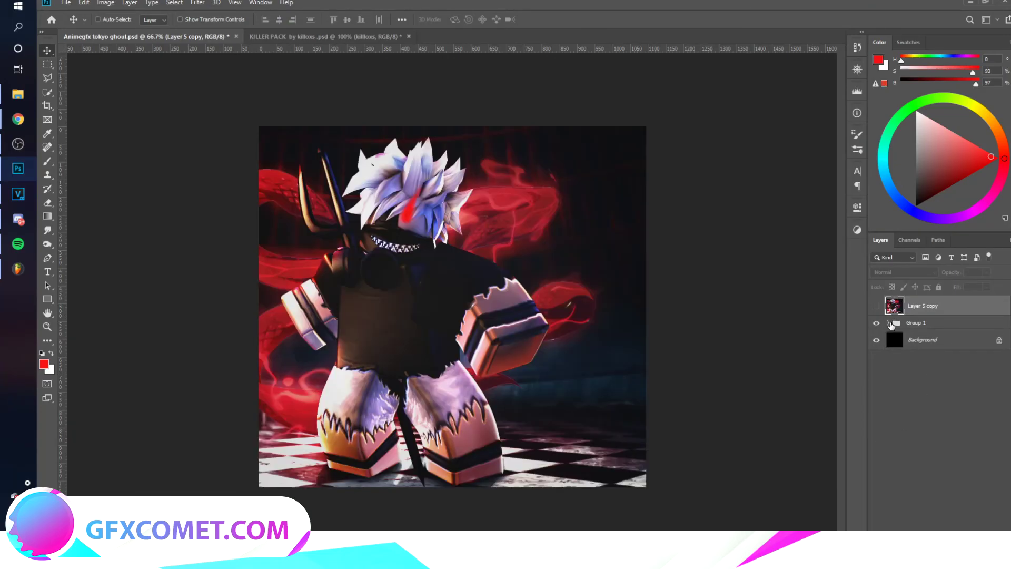
Step: Expand Group 1 and hide its vignette, adjustment, shadow, tentacle and floor glow layers, leaving only the character and chessboard backgrounds visible
left_click(888, 323)
left_click(876, 468)
left_click(877, 468)
scroll(884, 421, "down", 5)
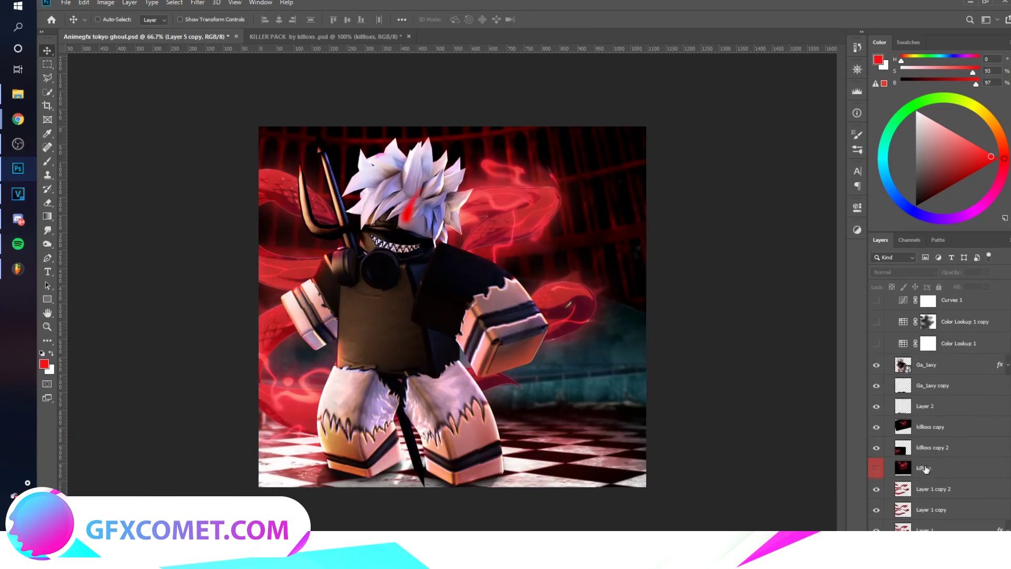
left_click_drag(877, 347, 875, 514)
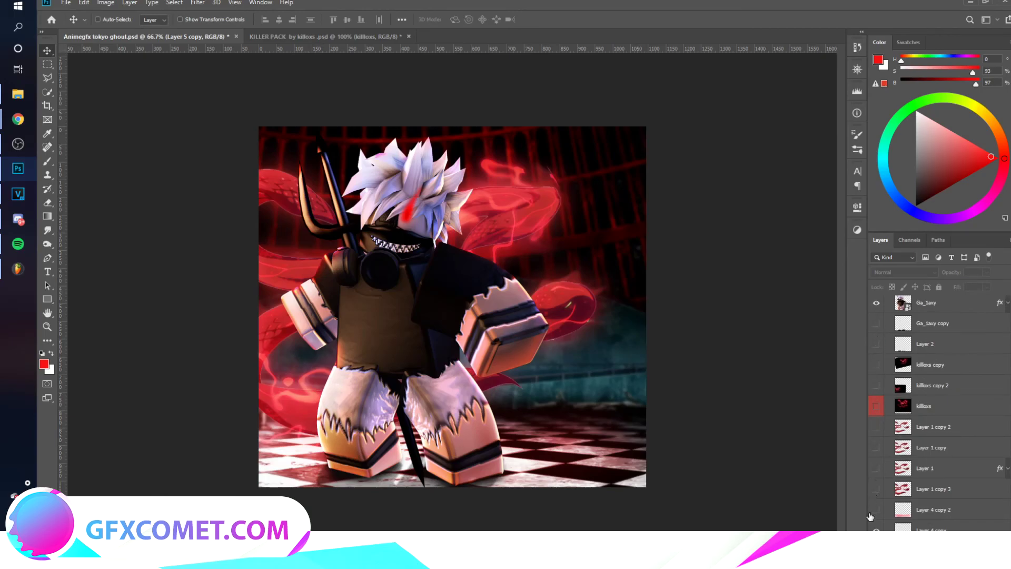
scroll(886, 494, "down", 3)
left_click_drag(877, 463, 878, 486)
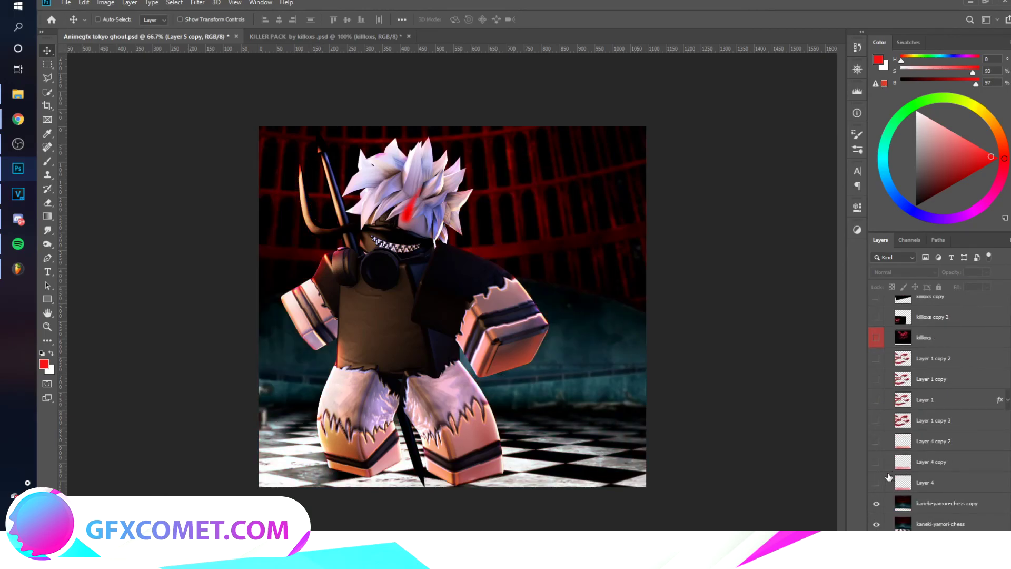
Step: Duplicate the character layer, hide the original and delete the layer effects from the copy
scroll(913, 488, "up", 10)
left_click(956, 472)
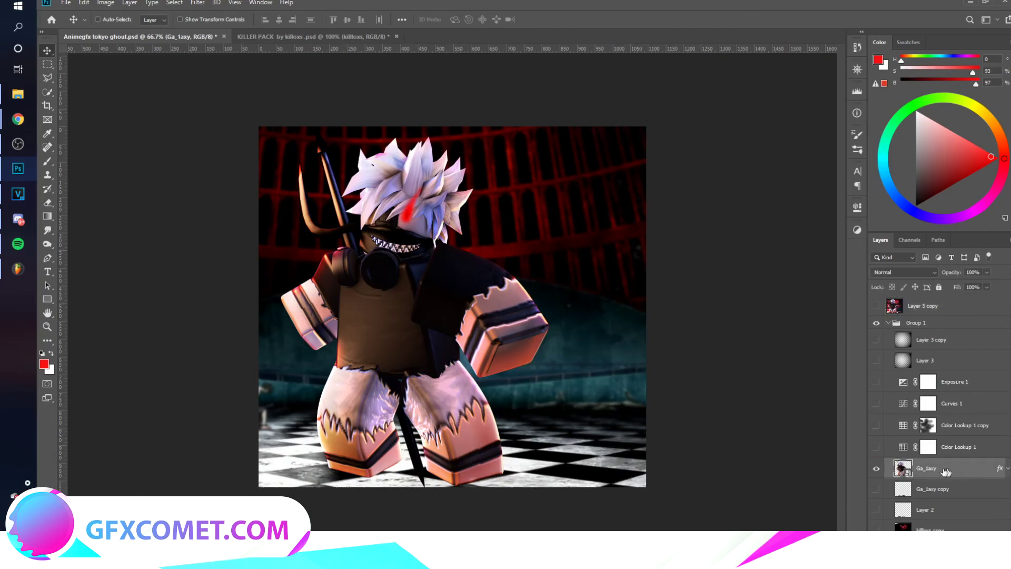
left_click(876, 489)
right_click(948, 469)
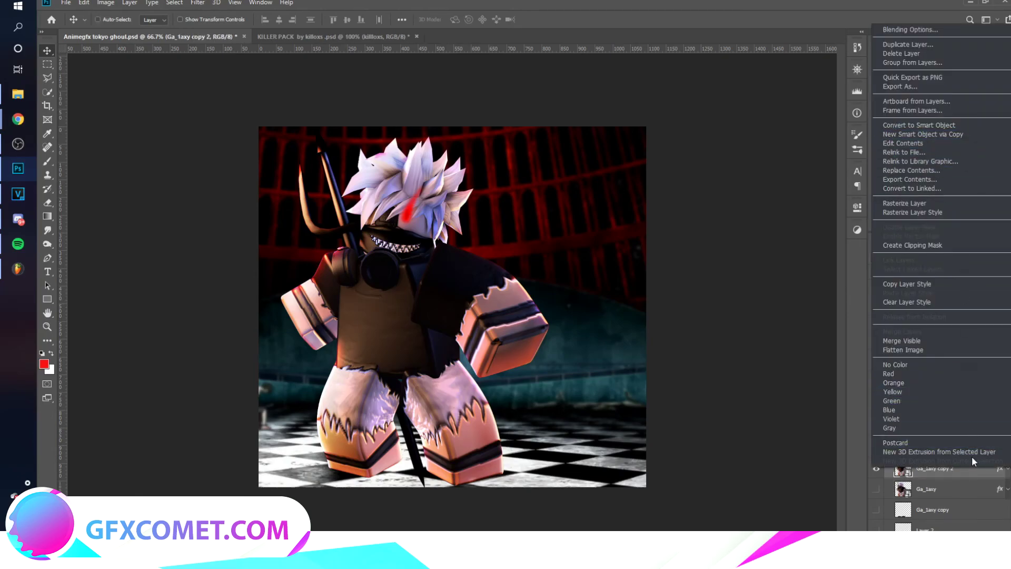
left_click(981, 472)
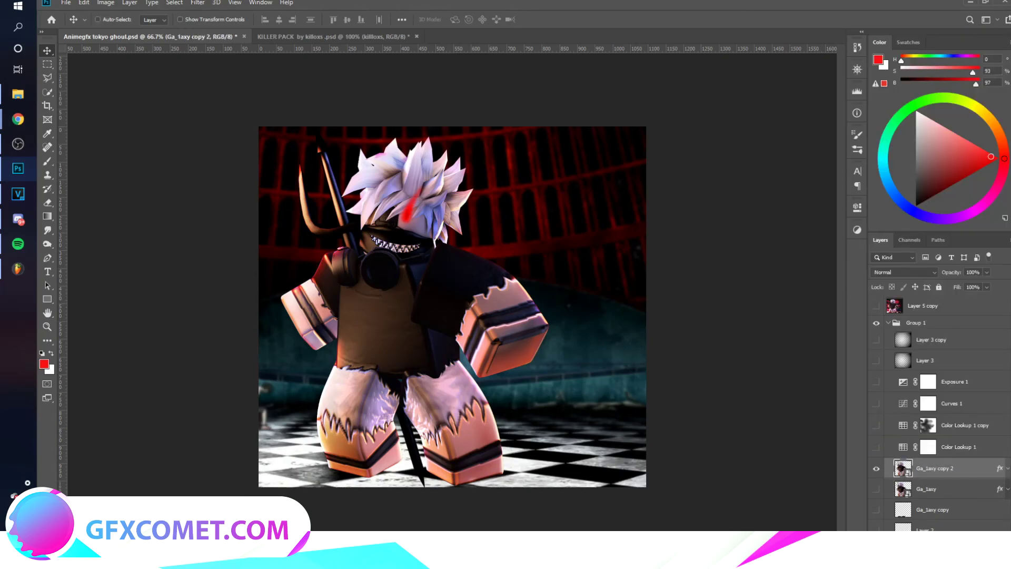
left_click_drag(1000, 468, 997, 535)
Step: Collapse Group 1 and show the merged Layer 5 copy to compare the artwork before and after editing
scroll(958, 409, "down", 10)
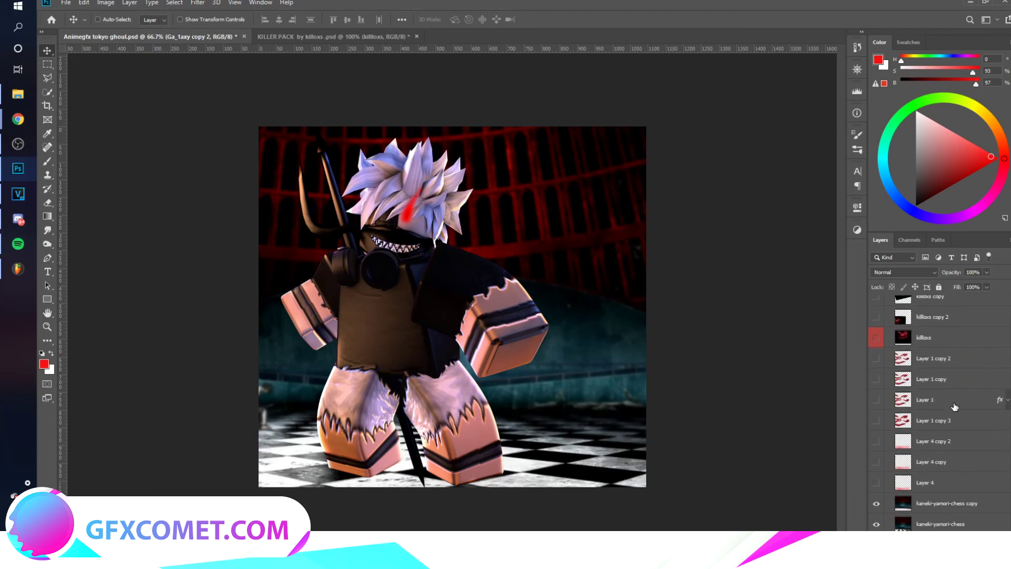
scroll(940, 423, "up", 10)
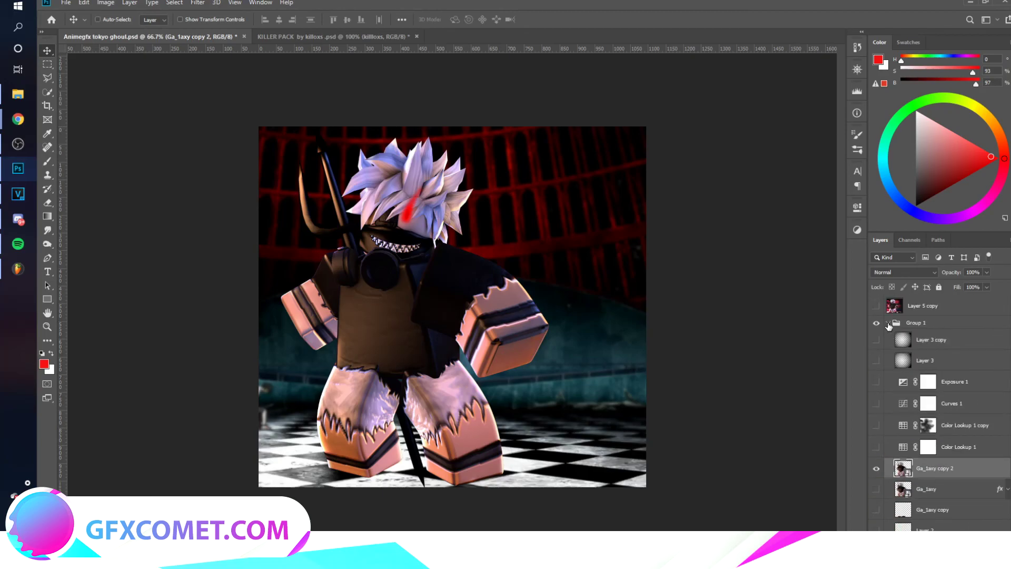
left_click(888, 324)
left_click(876, 306)
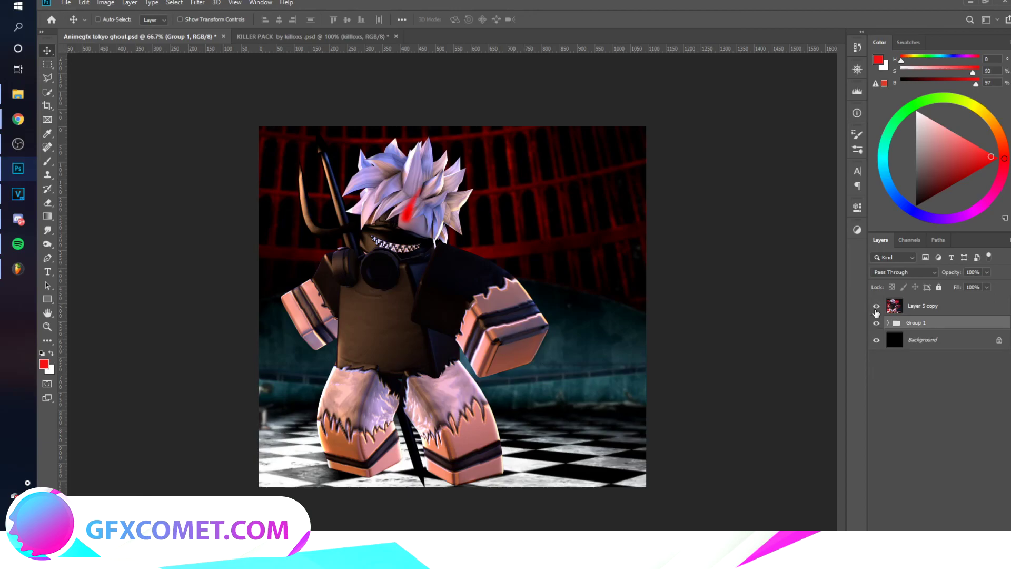